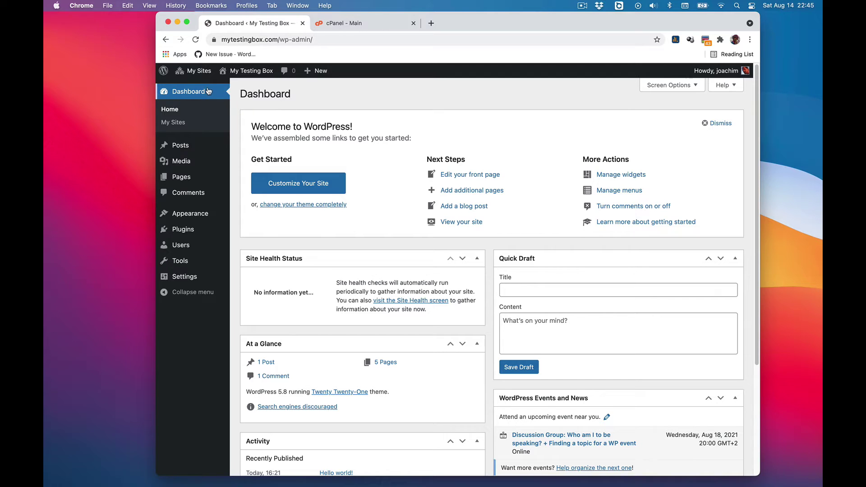
# - Open the list of sites in the WordPress network administration
pyautogui.moveTo(194, 71)
pyautogui.moveTo(198, 87)
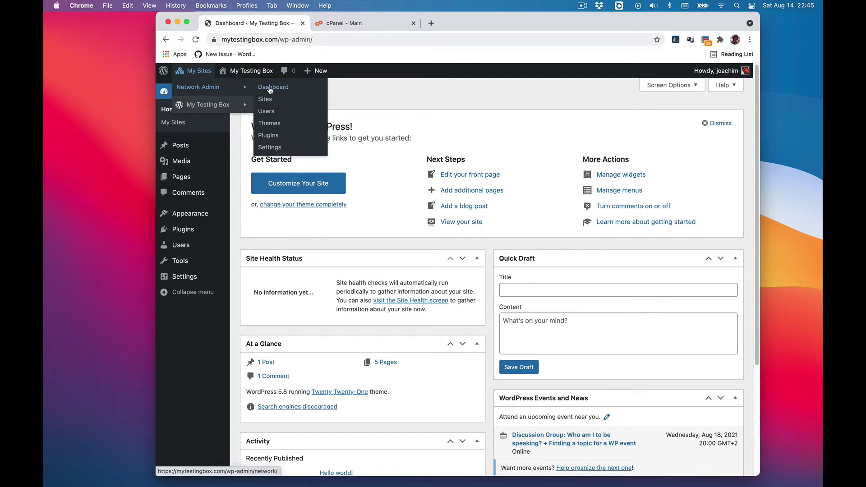
pyautogui.click(266, 101)
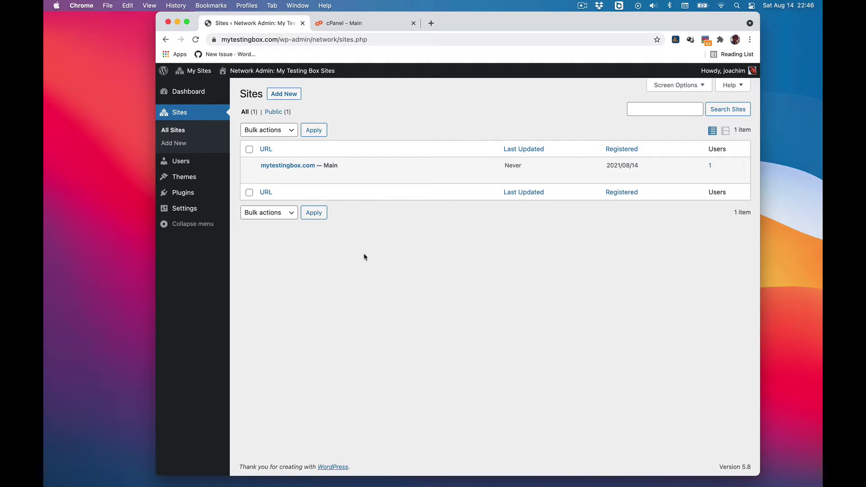
# - Switch to cPanel and open the list of the hosting account's domains
pyautogui.click(352, 23)
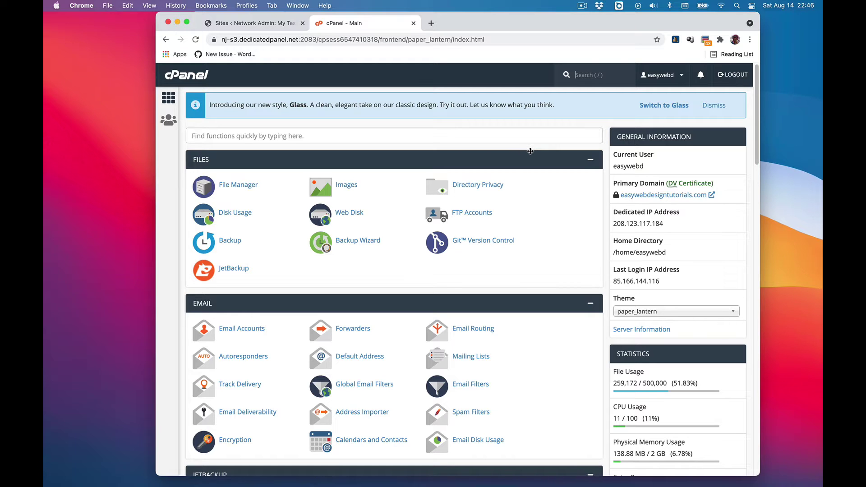
pyautogui.scroll(-5, 527, 237)
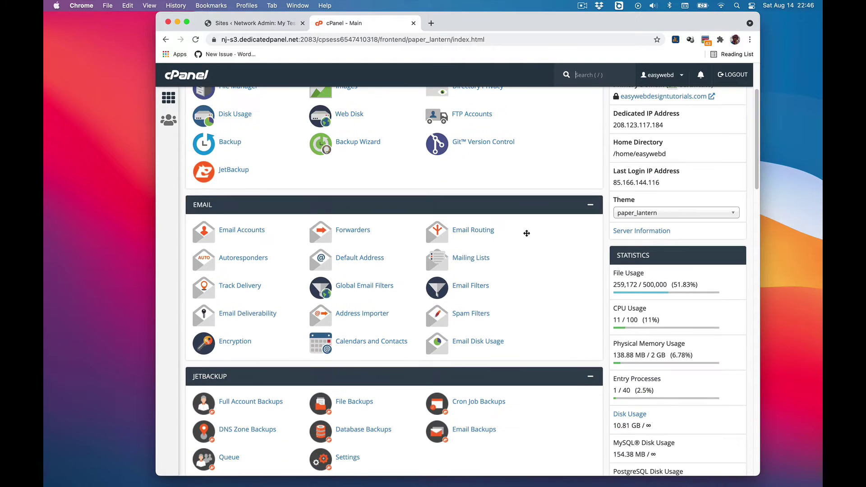
pyautogui.scroll(-7, 527, 236)
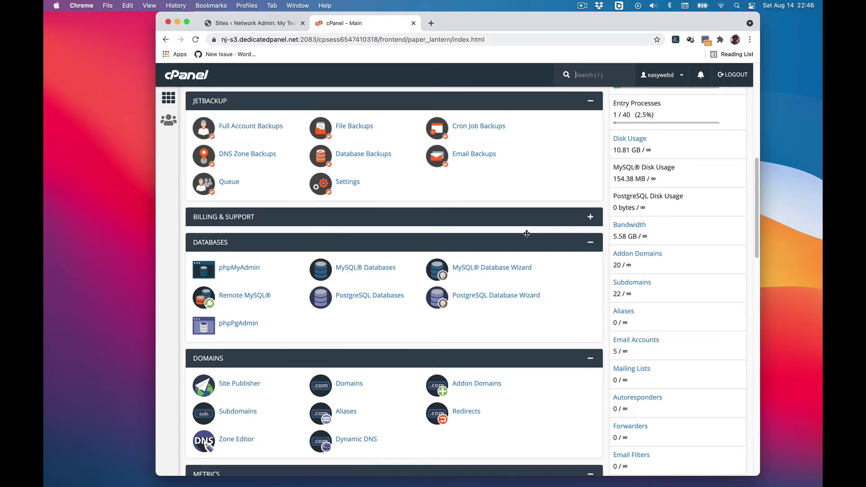
pyautogui.click(348, 299)
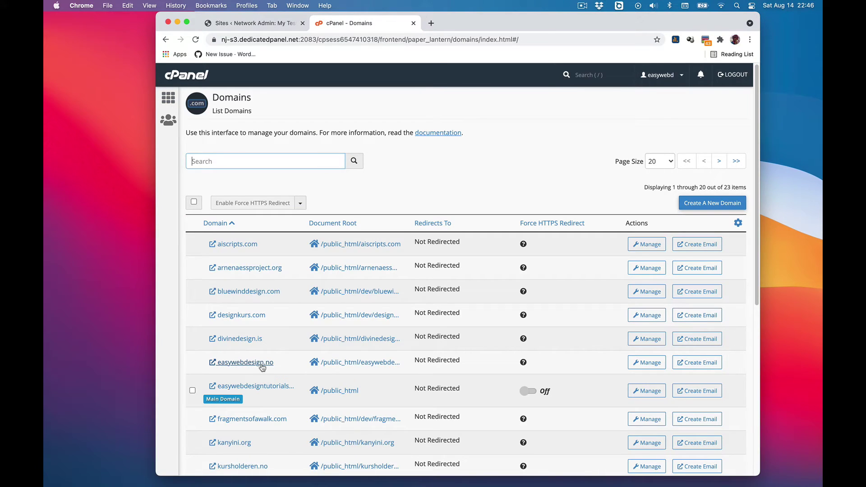
# - Examine the files in the document root folder of mytestingbox.com, and close the file manager
pyautogui.scroll(-2, 197, 291)
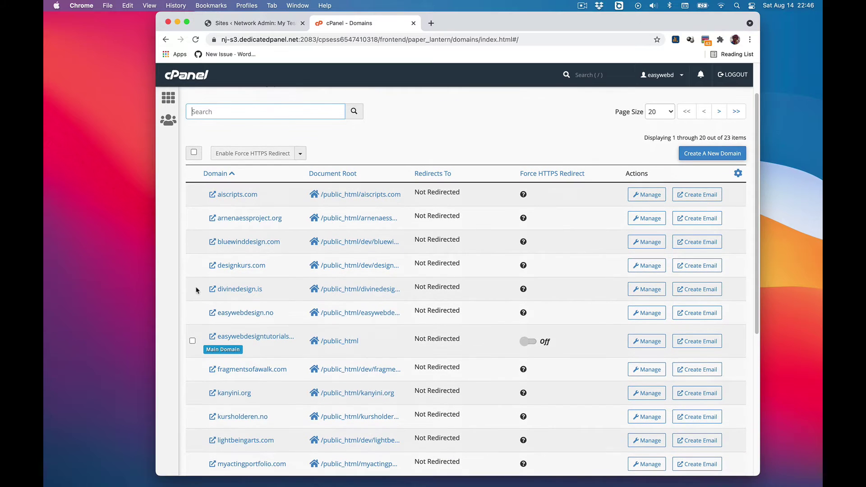
pyautogui.scroll(-3, 197, 290)
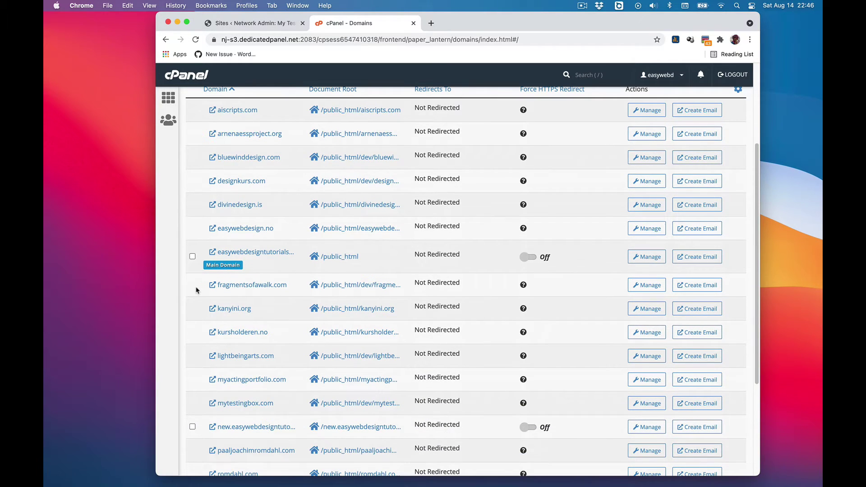
pyautogui.scroll(-5, 197, 290)
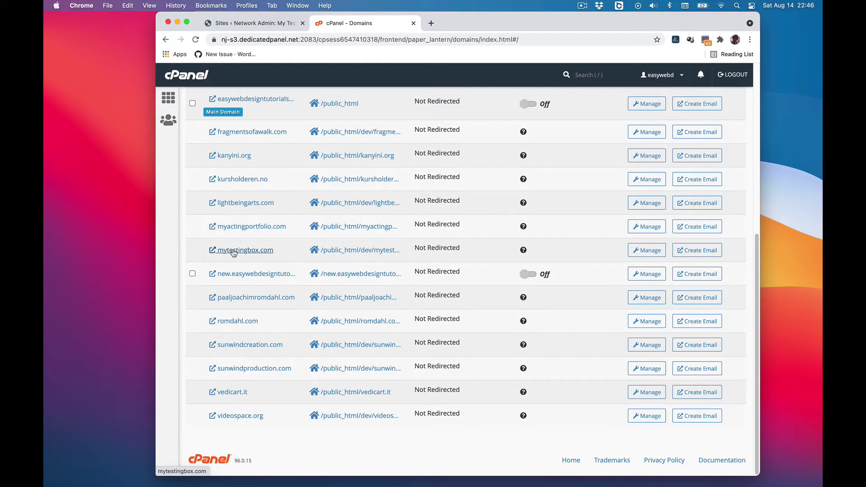
pyautogui.click(343, 251)
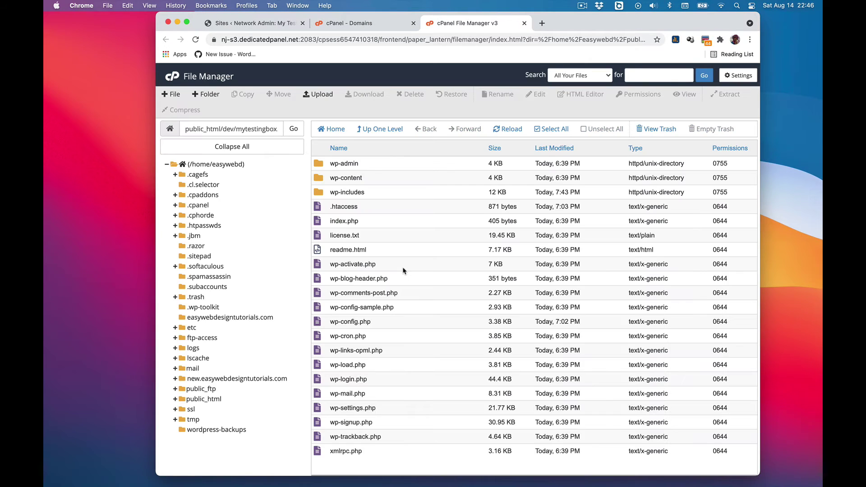
pyautogui.click(524, 23)
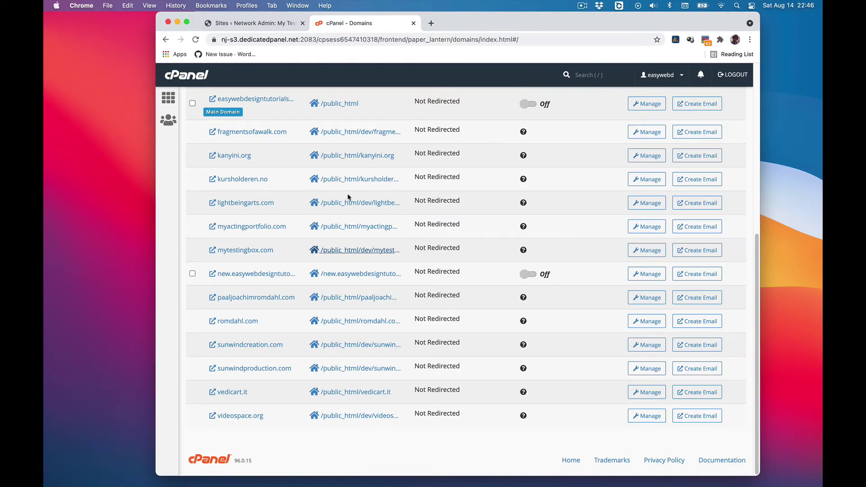
# - Check the document root in the management settings of mytestingbox.com, and return to the end of the domain list
pyautogui.click(643, 250)
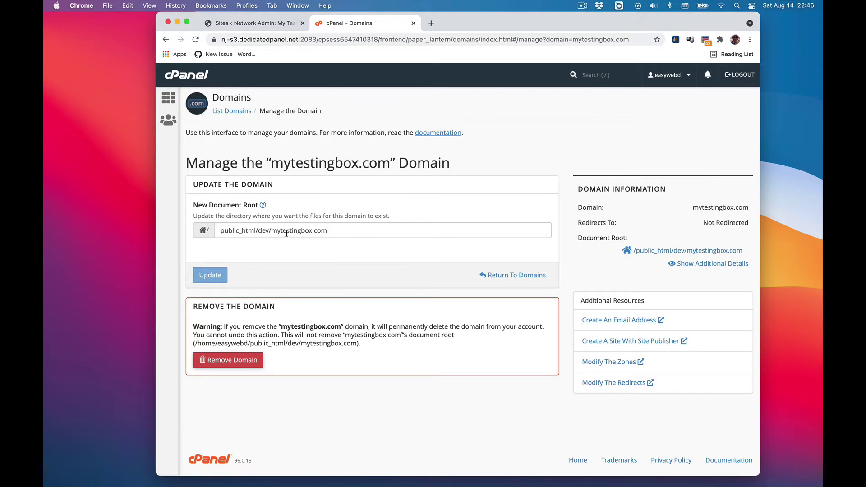
pyautogui.click(169, 99)
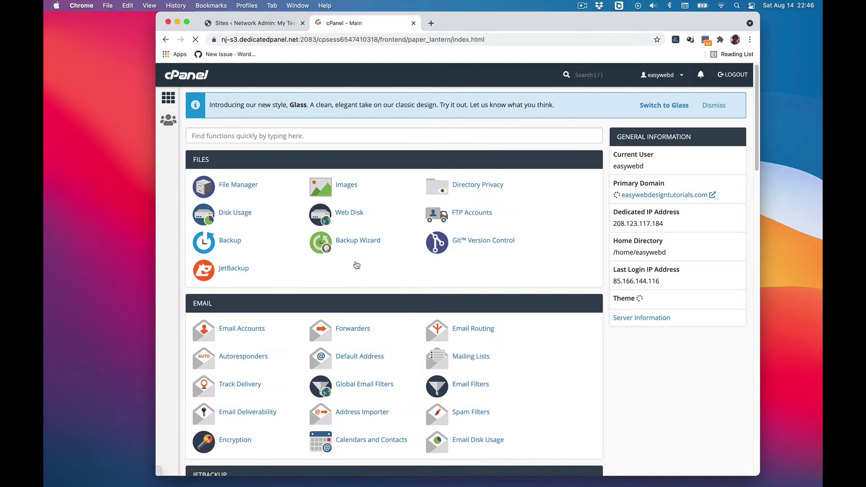
pyautogui.scroll(-7, 370, 288)
pyautogui.scroll(-4, 371, 290)
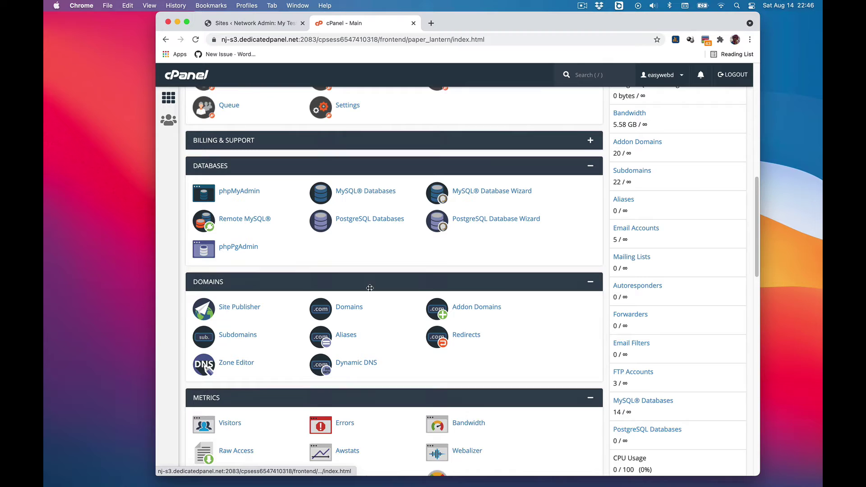
pyautogui.click(348, 287)
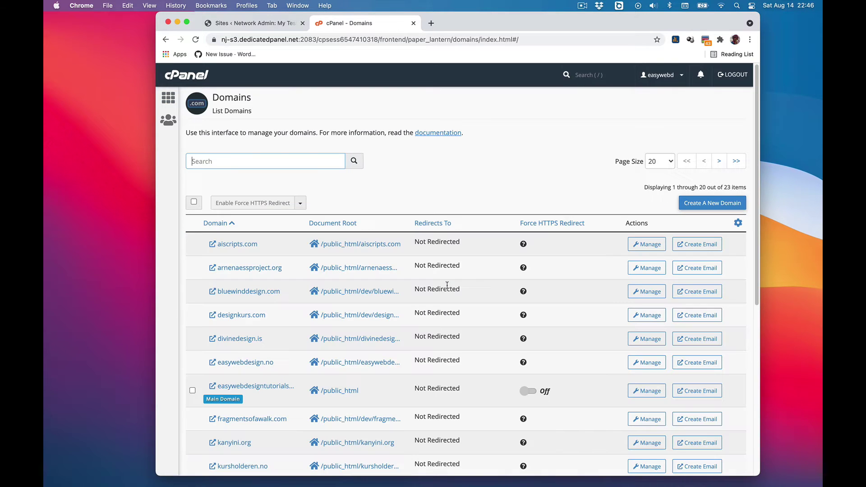
pyautogui.scroll(-5, 446, 288)
pyautogui.scroll(-3, 445, 288)
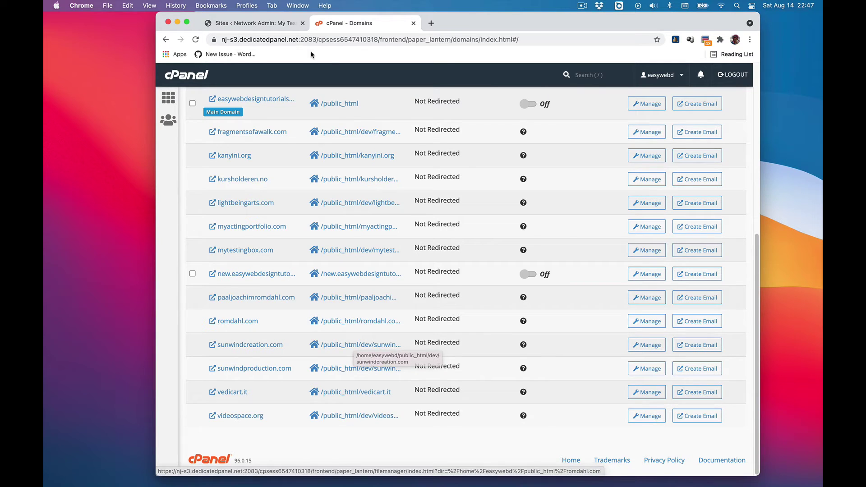
# - Switch to the WordPress network admin and start a new site with address sunwindcreation and title Sunwind Creation
pyautogui.click(241, 25)
pyautogui.click(285, 95)
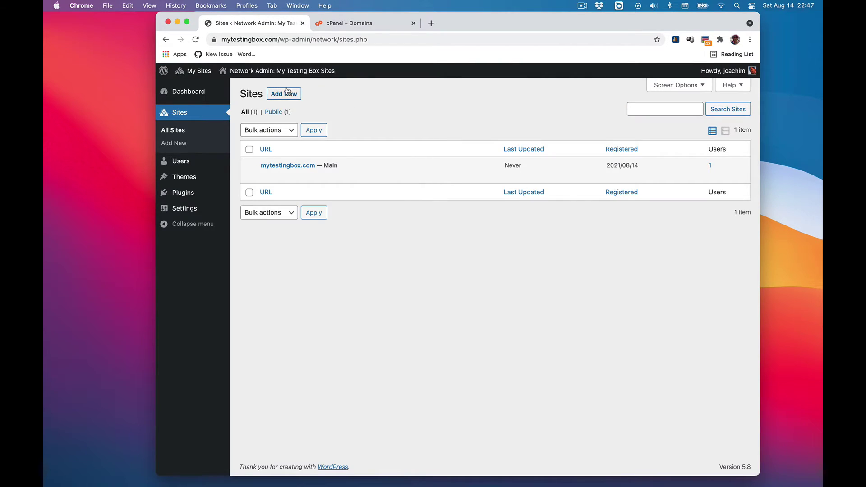
pyautogui.click(447, 136)
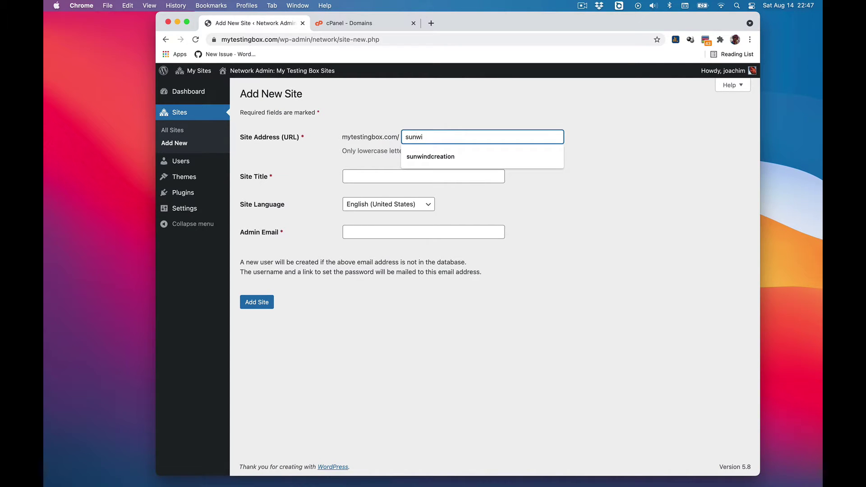
pyautogui.write('sunwi')
pyautogui.press('Down')
pyautogui.press('Tab')
pyautogui.write('Sun')
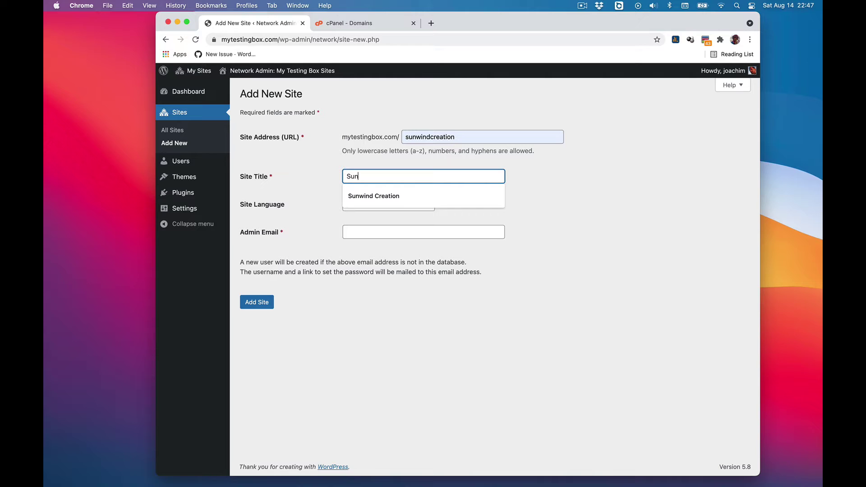
pyautogui.press('Down')
pyautogui.press('Tab')
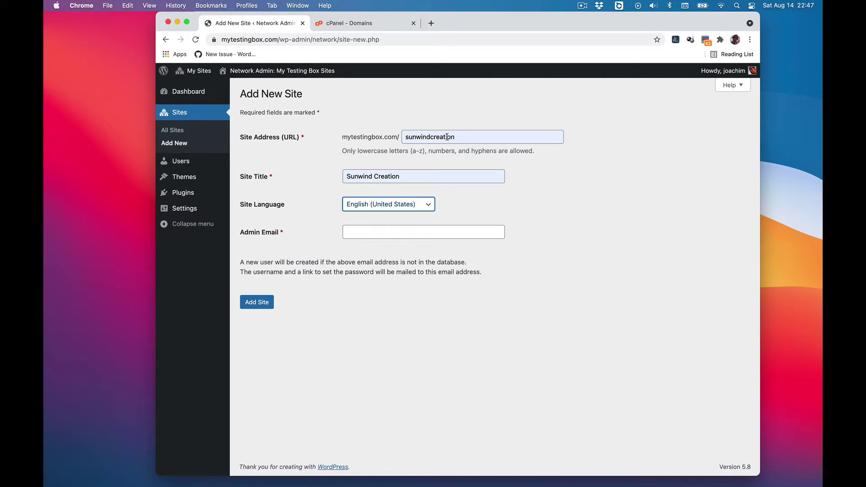
# - Fill in the administrator's e-mail for the new site and add the site to the network
pyautogui.click(366, 230)
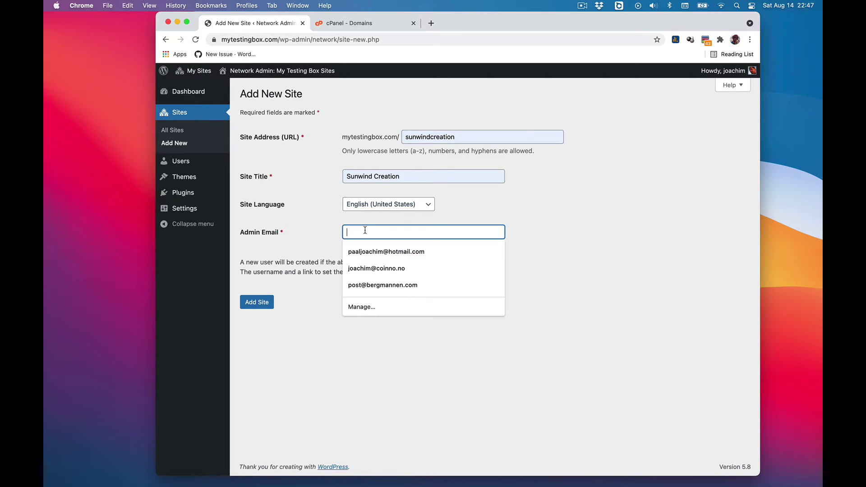
pyautogui.click(375, 253)
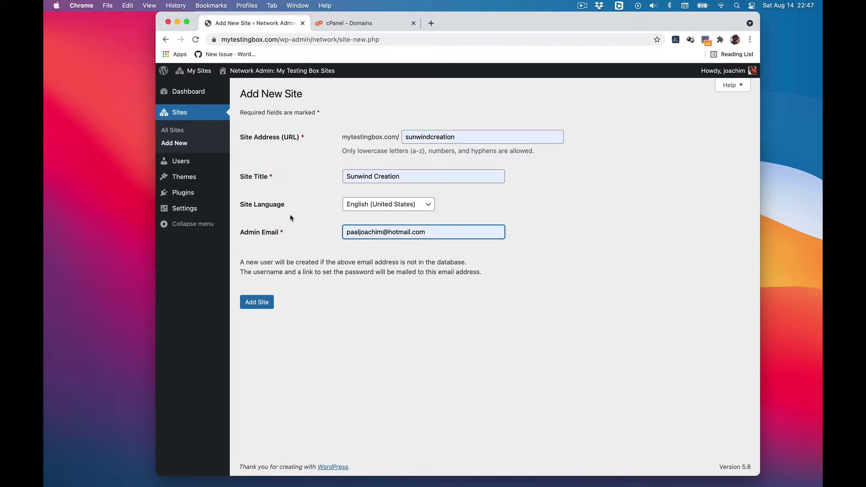
pyautogui.moveTo(190, 75)
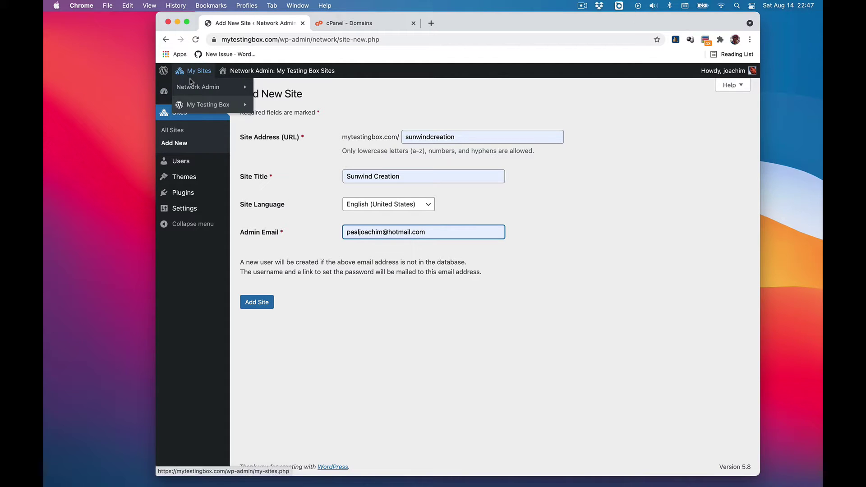
pyautogui.click(306, 185)
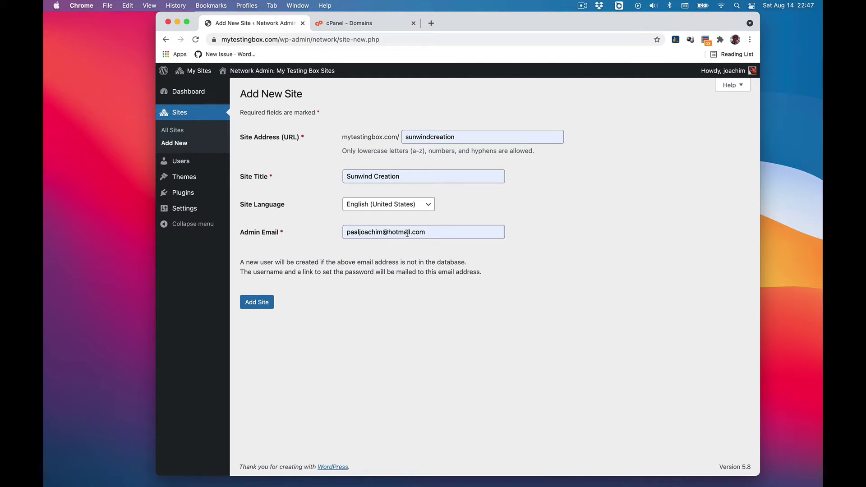
pyautogui.click(257, 301)
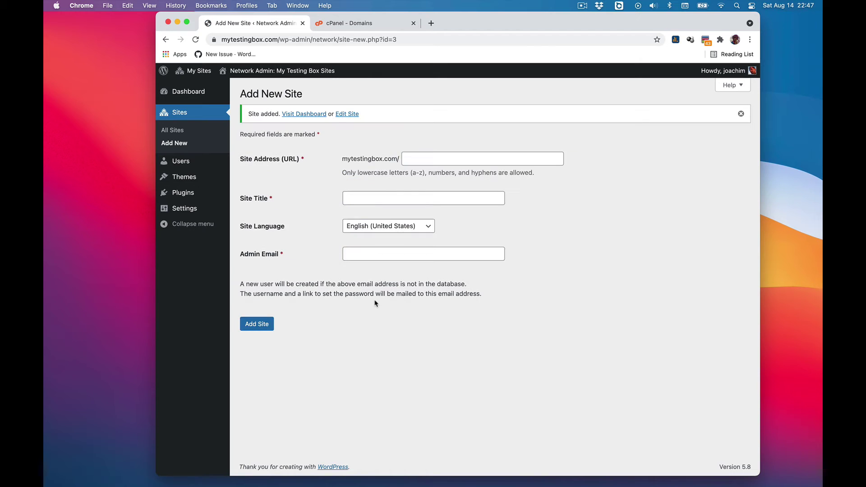
# - Look up Sunwind Creation among the network's sites and open its site information for editing
pyautogui.moveTo(202, 71)
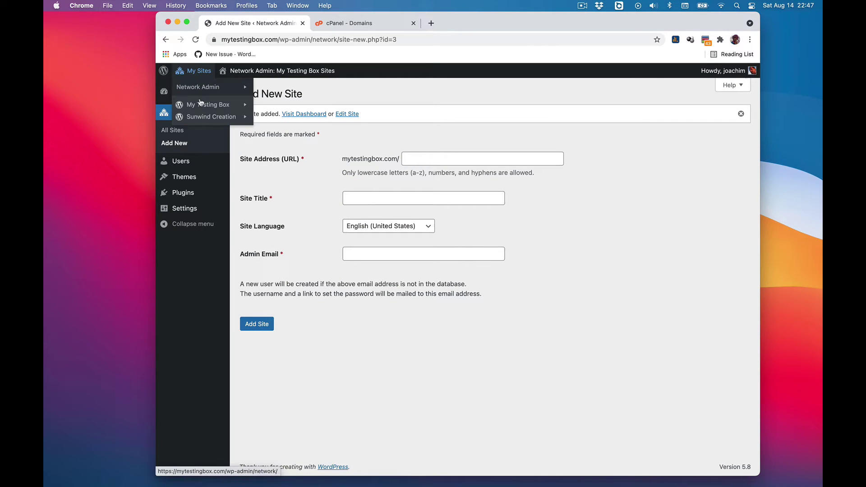
pyautogui.moveTo(201, 116)
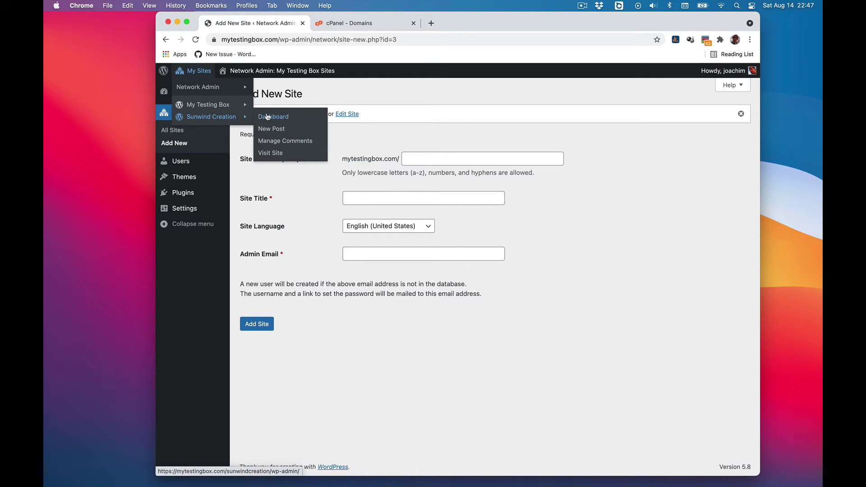
pyautogui.click(349, 115)
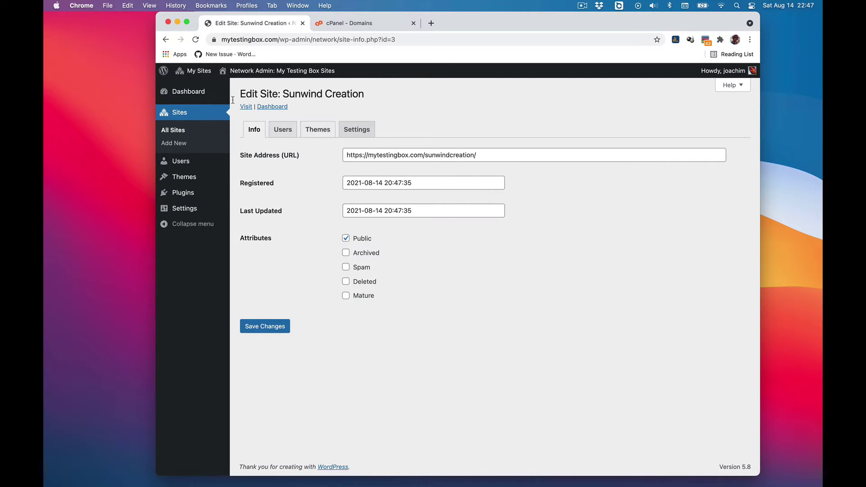
# - View the front page of the Sunwind Creation site, and return to its site information
pyautogui.moveTo(194, 70)
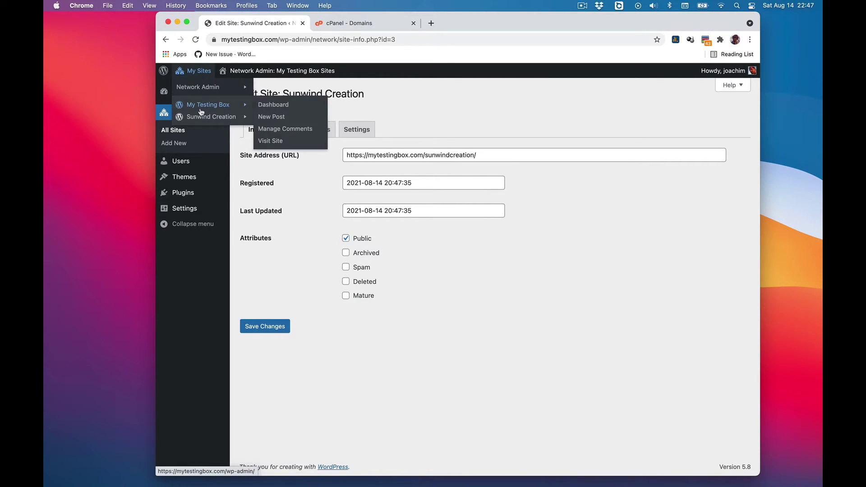
pyautogui.moveTo(212, 116)
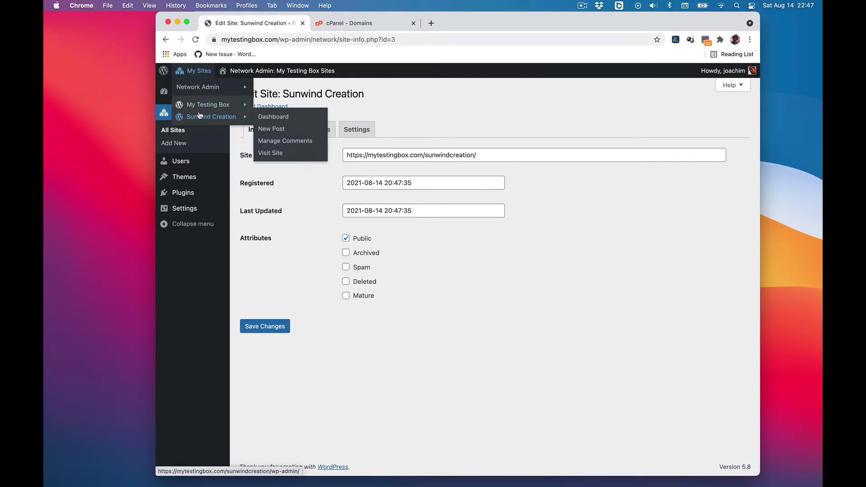
pyautogui.click(272, 153)
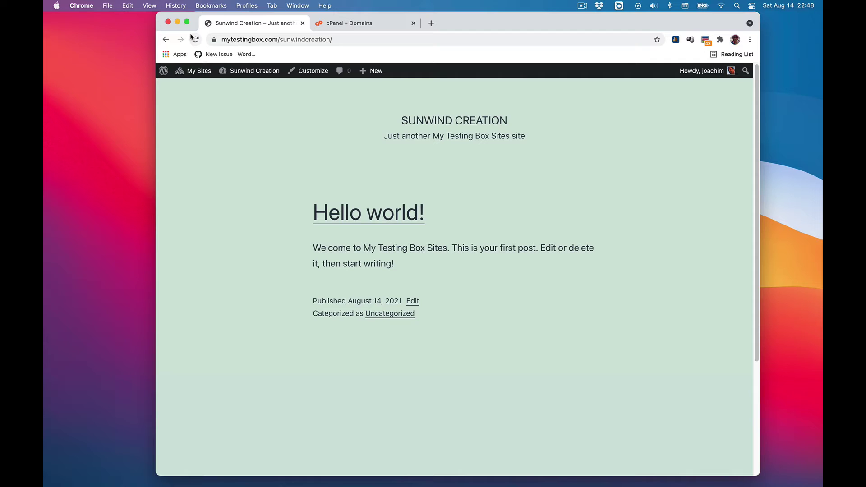
pyautogui.click(165, 40)
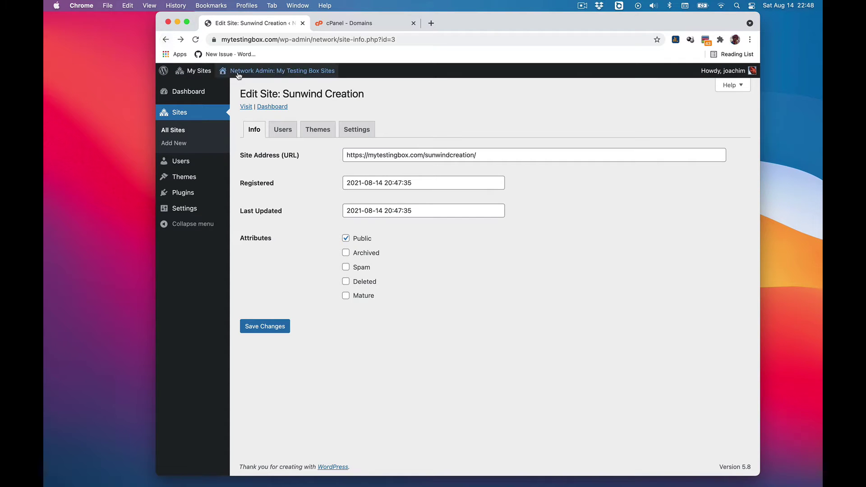
# - Switch to cPanel, set the document root of sunwindcreation.com to public_html/dev/mytestingbox.com, and return to the domain list
pyautogui.click(348, 23)
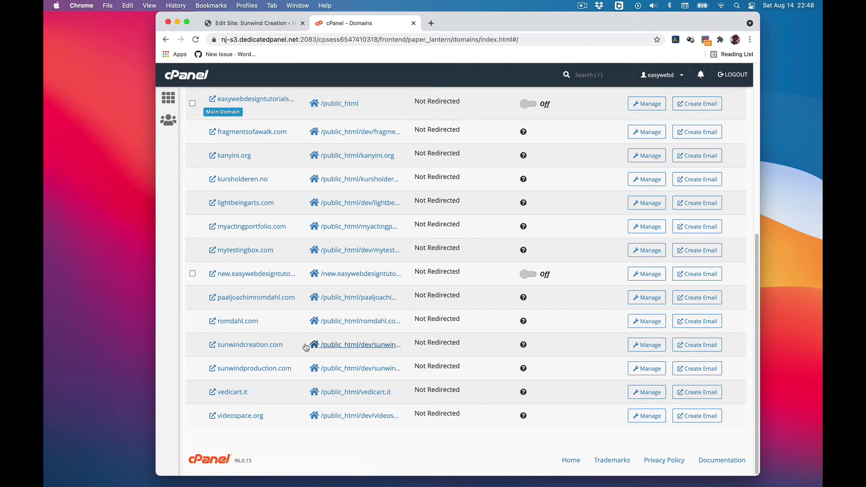
pyautogui.click(643, 346)
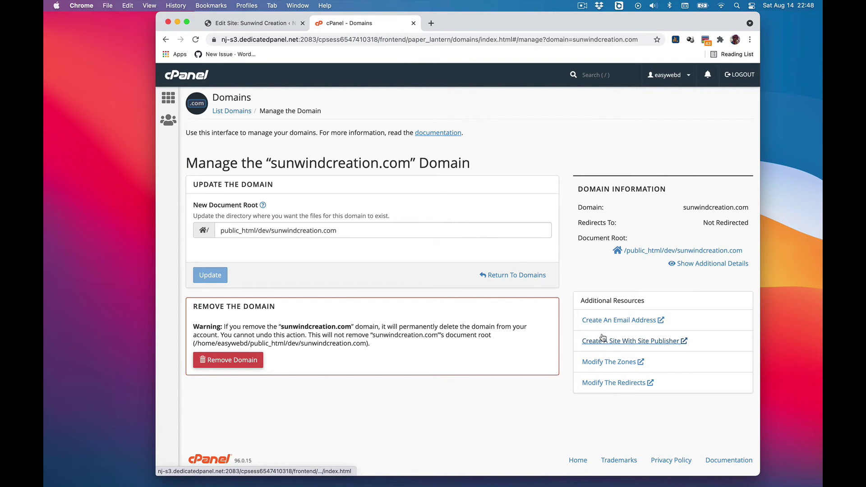
pyautogui.moveTo(271, 230); pyautogui.dragTo(321, 231)
pyautogui.write('mytesting')
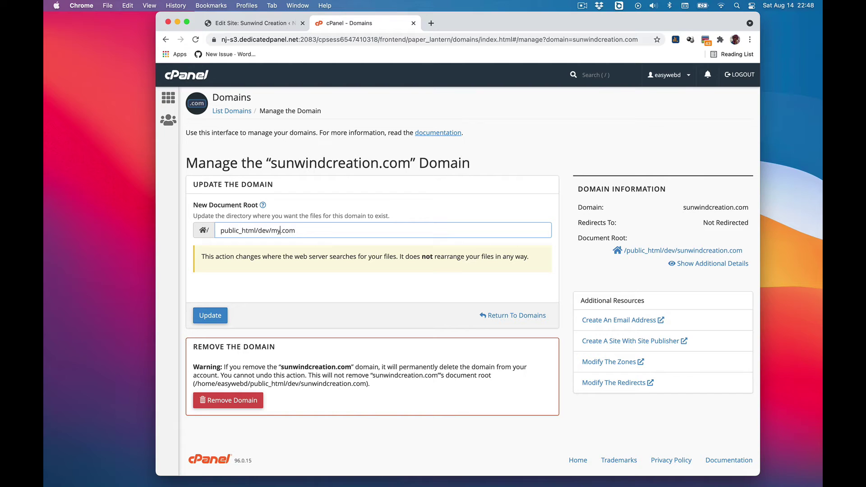
pyautogui.write('box')
pyautogui.click(204, 314)
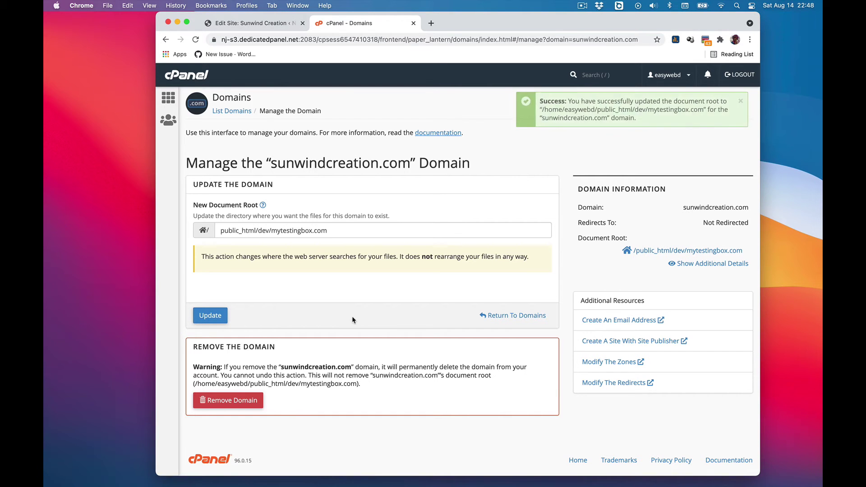
pyautogui.click(537, 321)
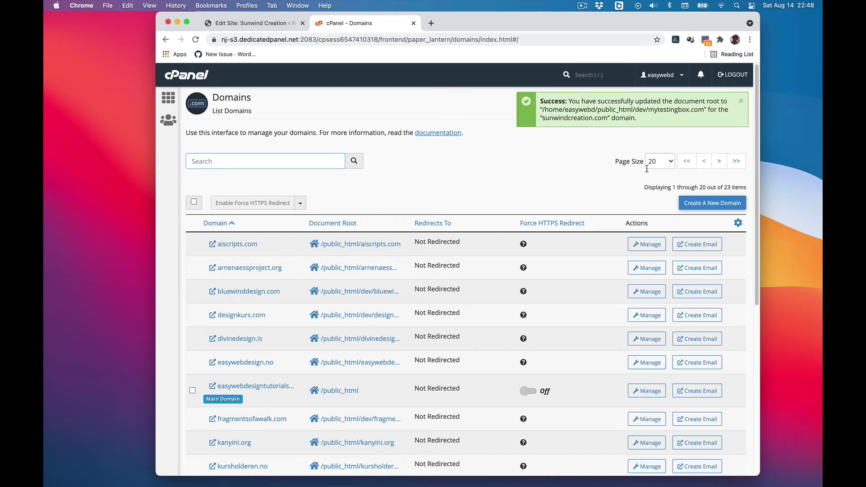
pyautogui.click(259, 25)
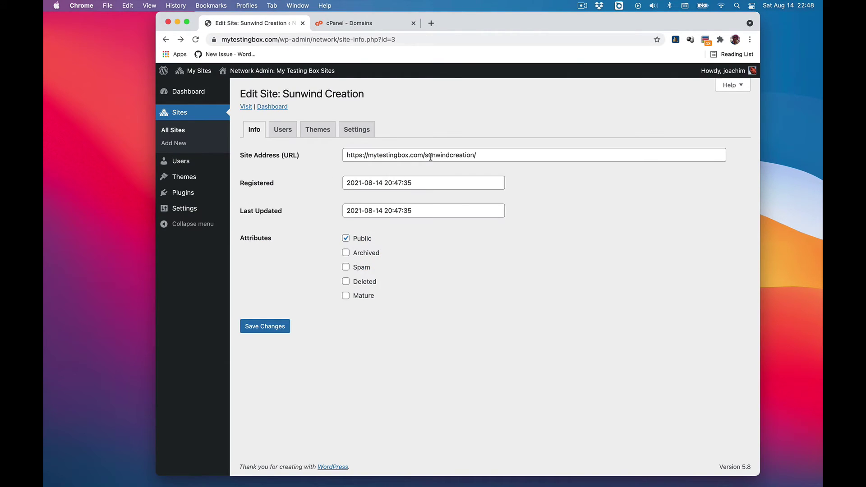
pyautogui.moveTo(425, 155); pyautogui.dragTo(368, 155)
pyautogui.press('BackSpace')
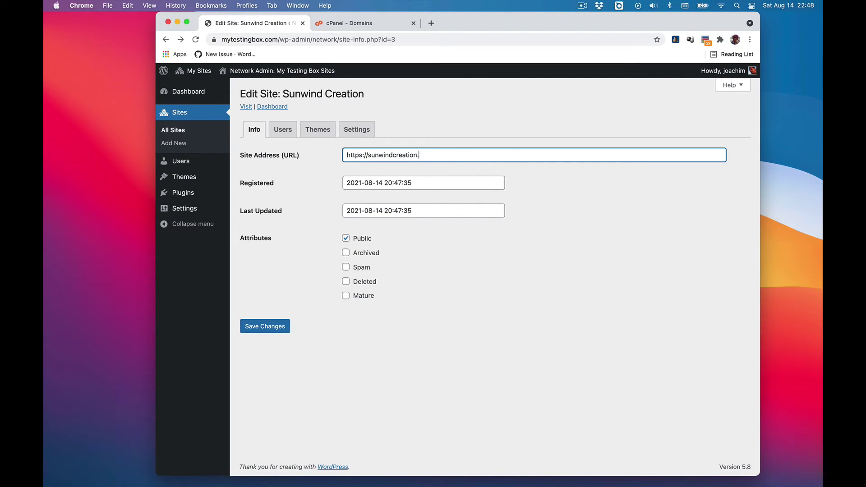
pyautogui.write('com')
pyautogui.click(269, 327)
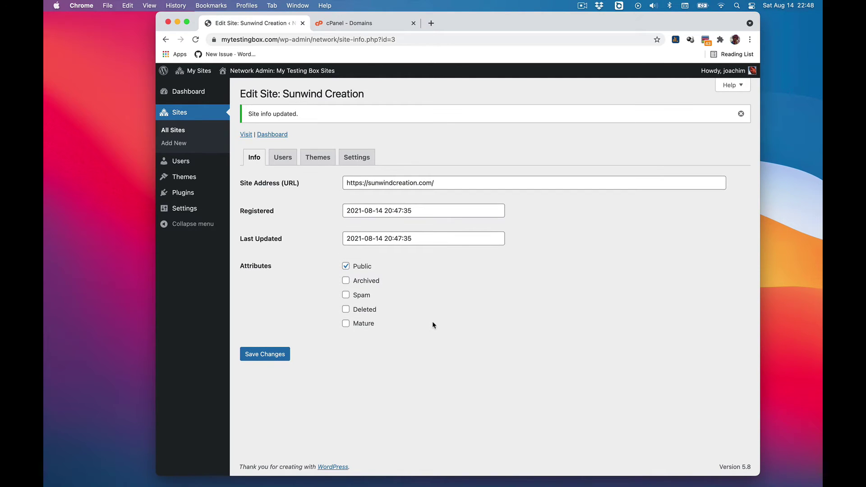
pyautogui.click(246, 135)
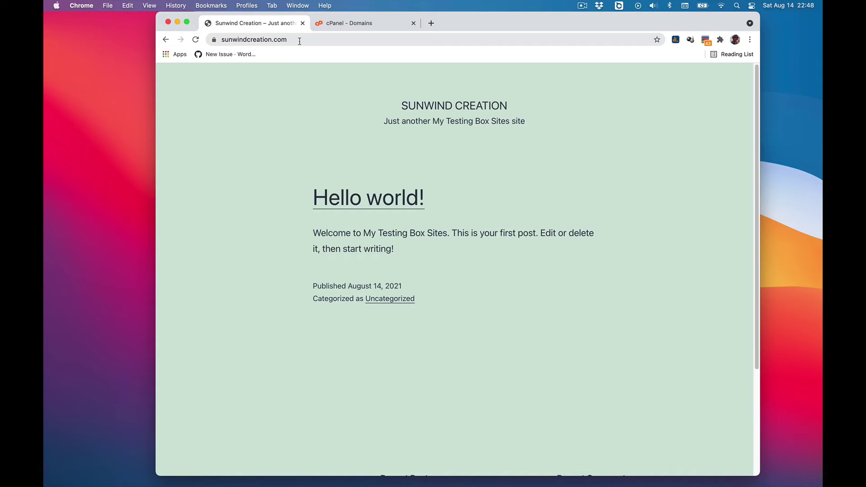
pyautogui.click(166, 40)
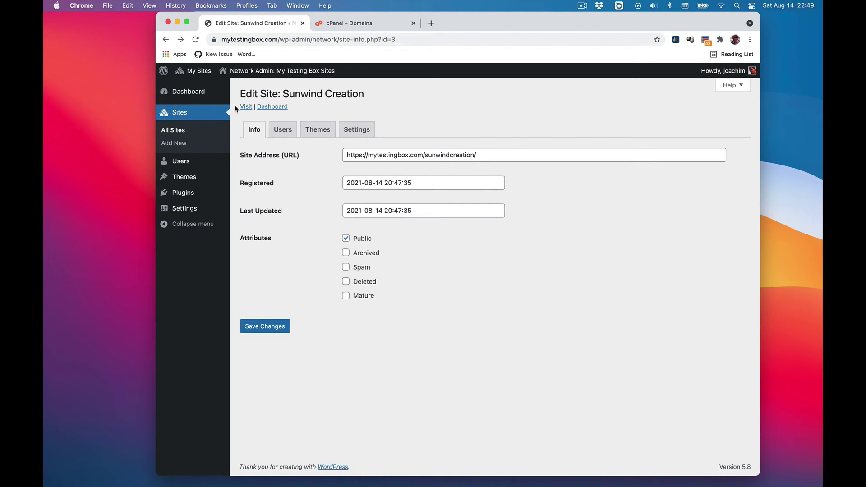
# - From the network's sites list, start a new site with address sunwindproduction and title Sunwind Production
pyautogui.moveTo(194, 71)
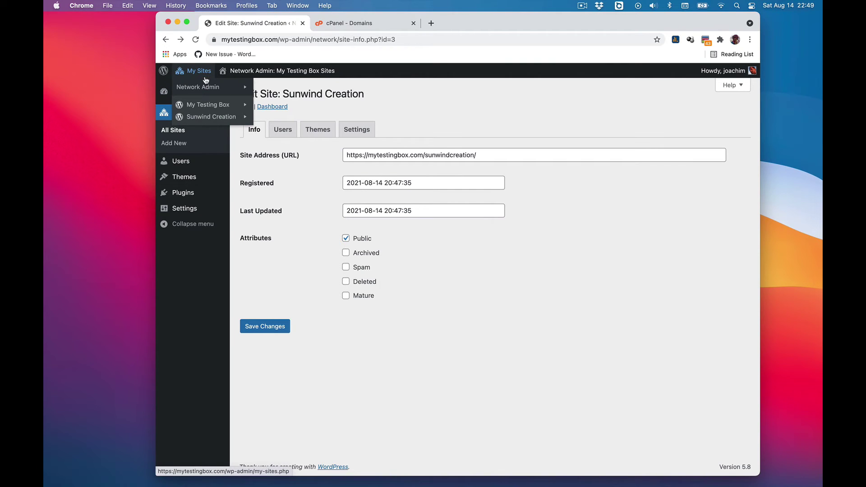
pyautogui.moveTo(207, 87)
pyautogui.click(266, 98)
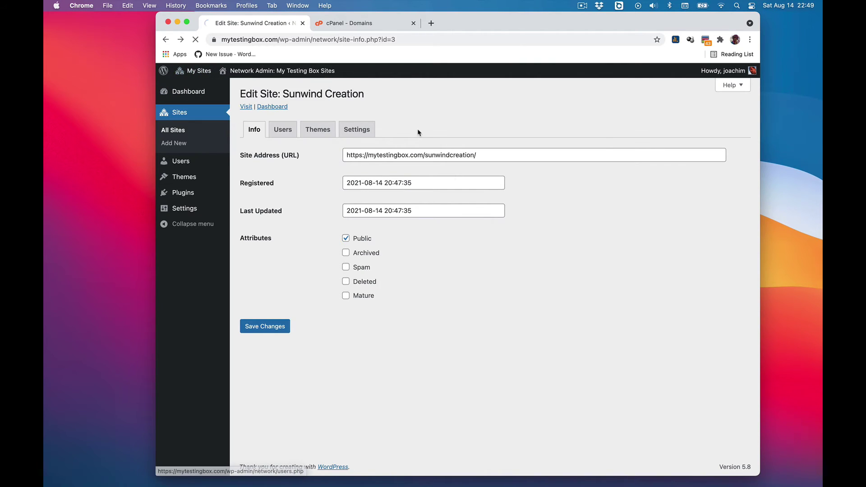
pyautogui.click(284, 94)
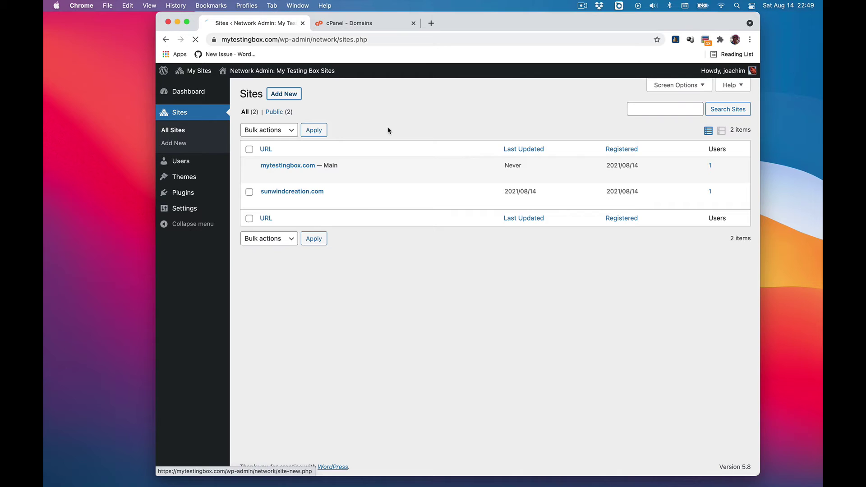
pyautogui.click(447, 138)
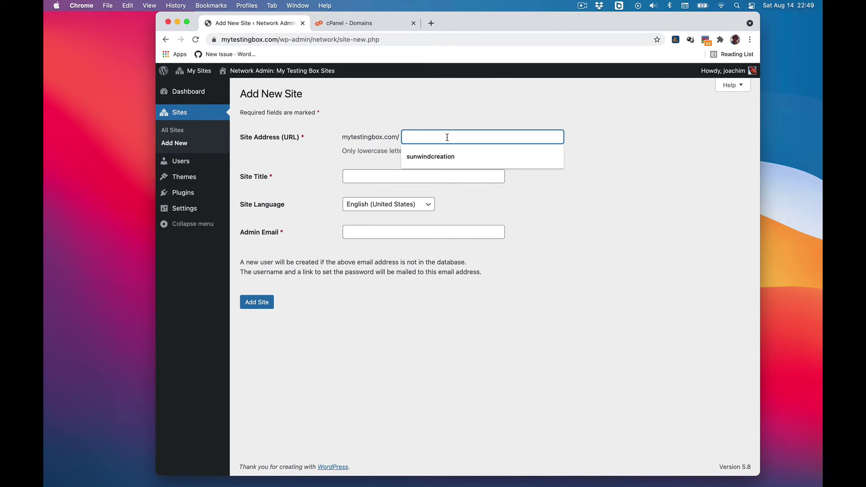
pyautogui.write('sunwindproduction')
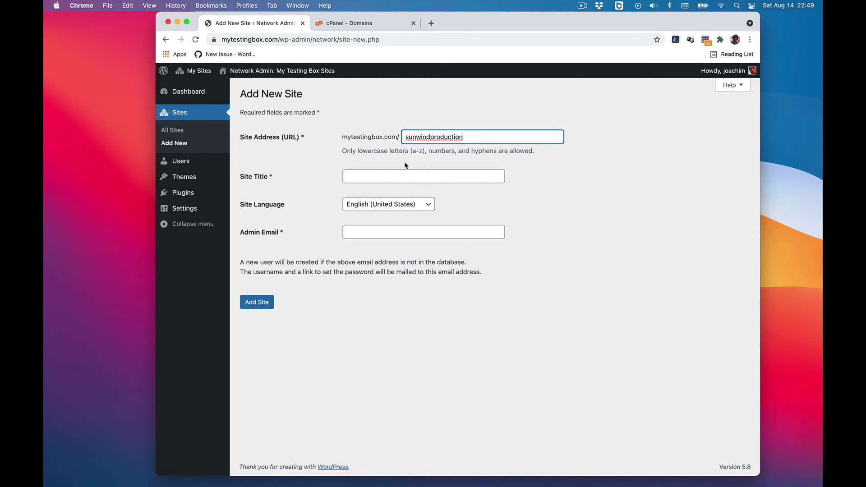
pyautogui.click(357, 176)
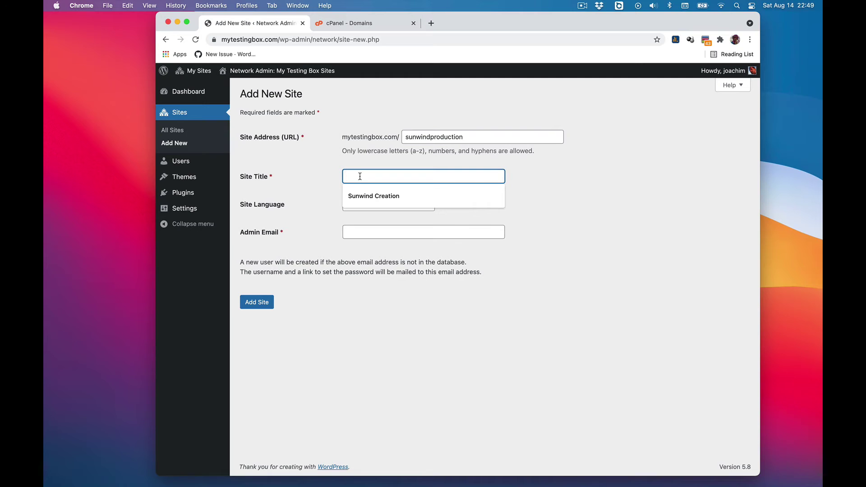
pyautogui.write('Sunwind Product')
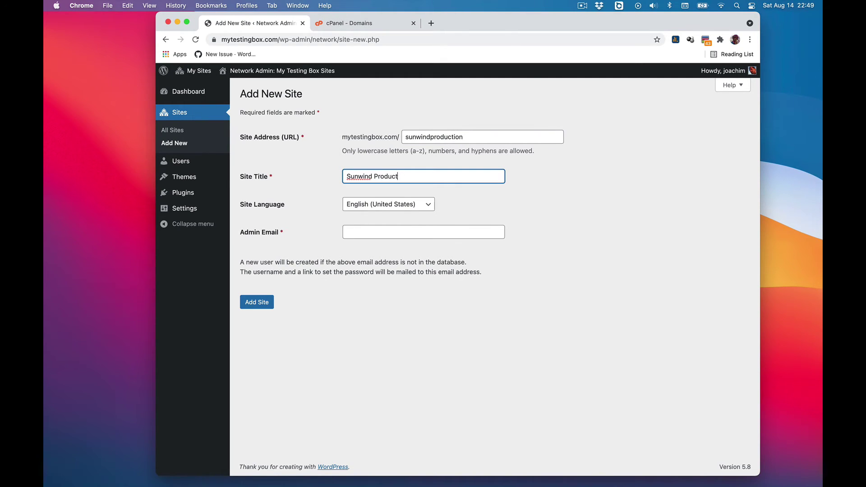
# - Fill in the administrator's e-mail for the Sunwind Production site and add the site to the network
pyautogui.press('Tab')
pyautogui.press('Tab')
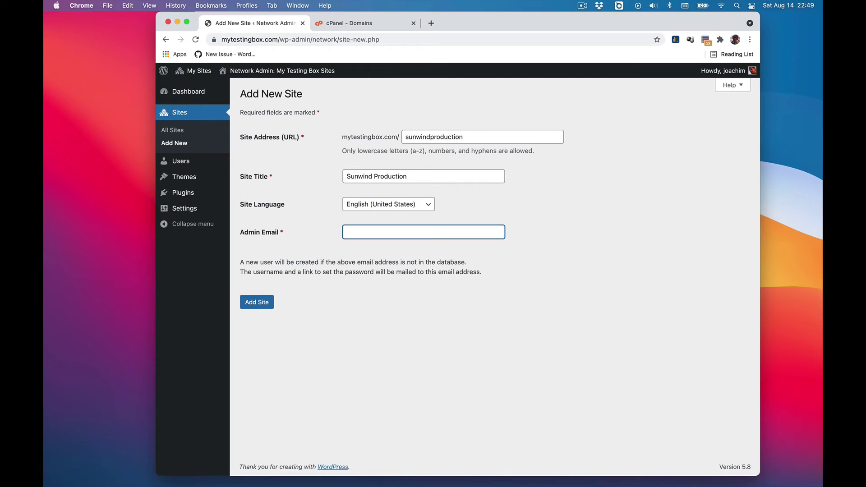
pyautogui.write('p')
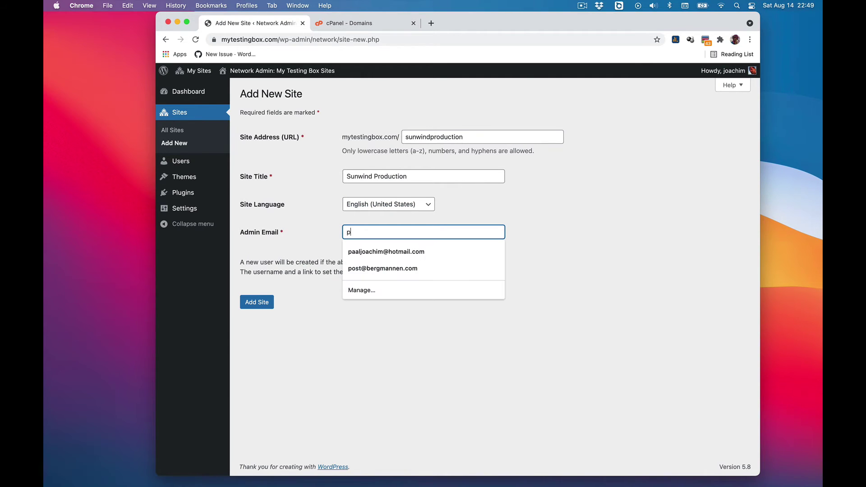
pyautogui.click(379, 249)
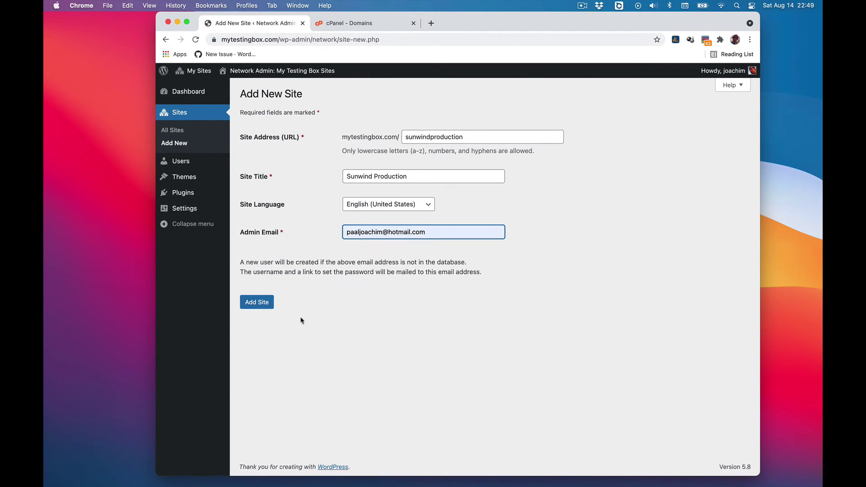
pyautogui.click(255, 304)
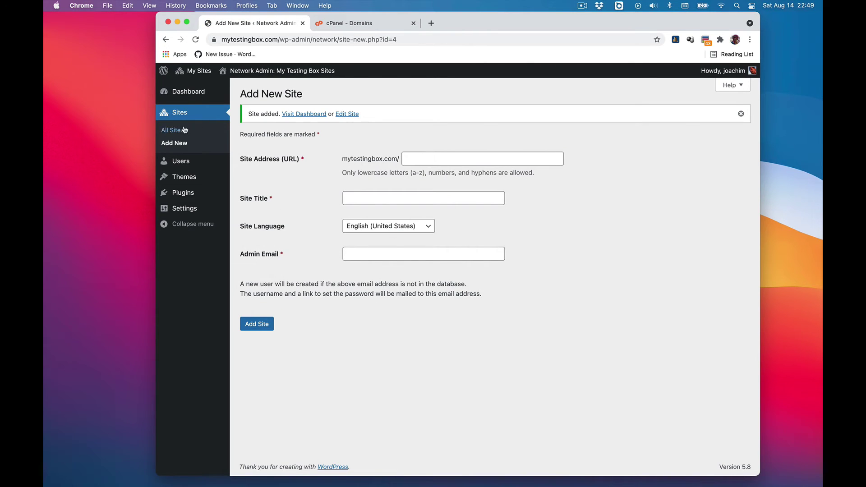
# - View the front page of the Sunwind Production site from the network's sites list, and return to the list
pyautogui.click(180, 140)
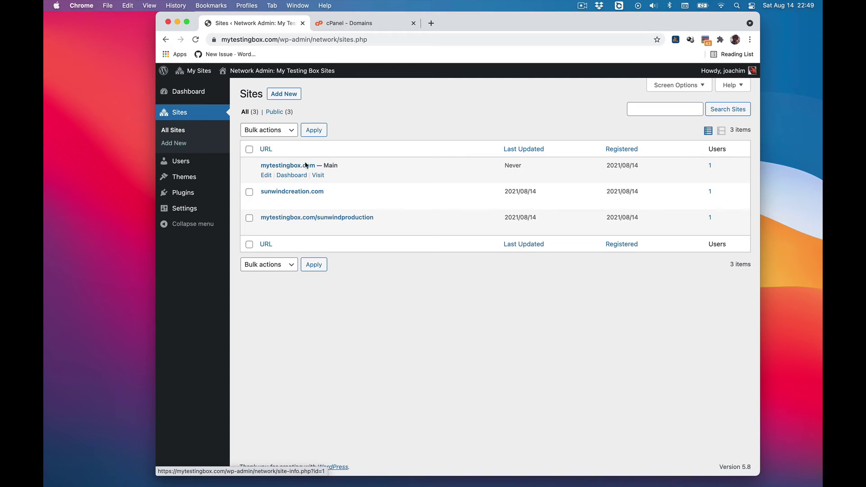
pyautogui.moveTo(310, 226)
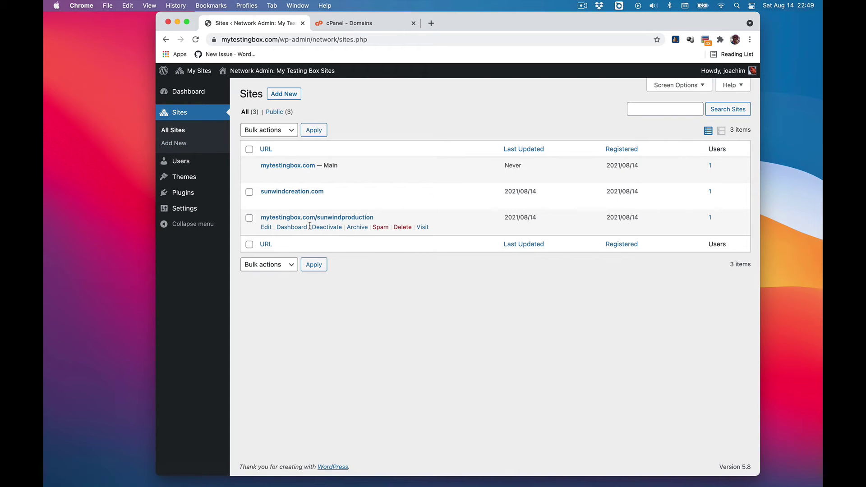
pyautogui.click(419, 229)
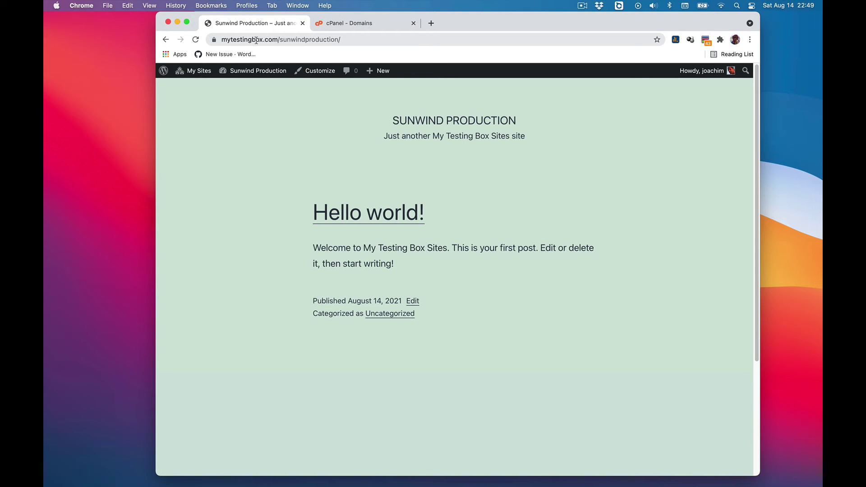
pyautogui.click(166, 39)
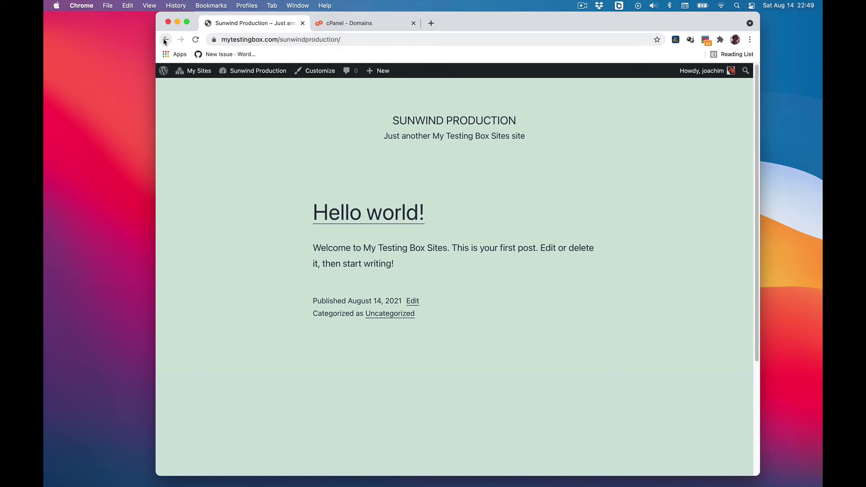
# - Switch to cPanel, set the document root of sunwindproduction.com to public_html/dev/mytestingbox.com, and return to the domain list
pyautogui.click(336, 25)
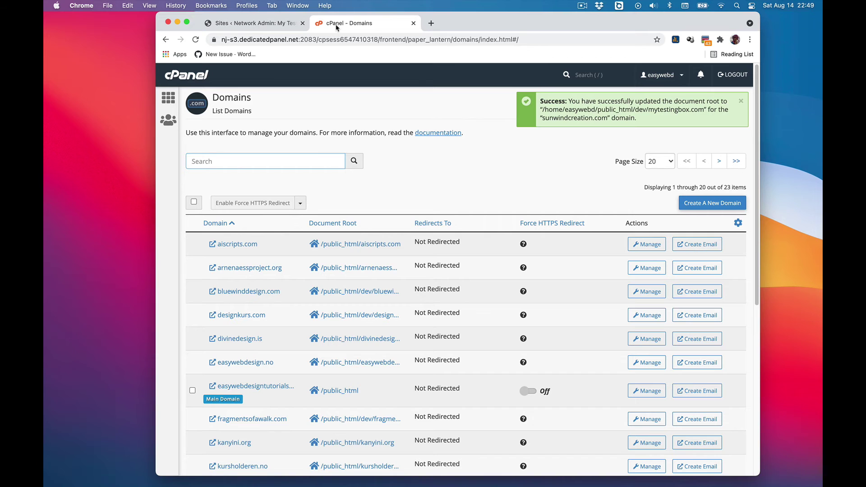
pyautogui.scroll(-6, 464, 205)
pyautogui.scroll(-1, 458, 221)
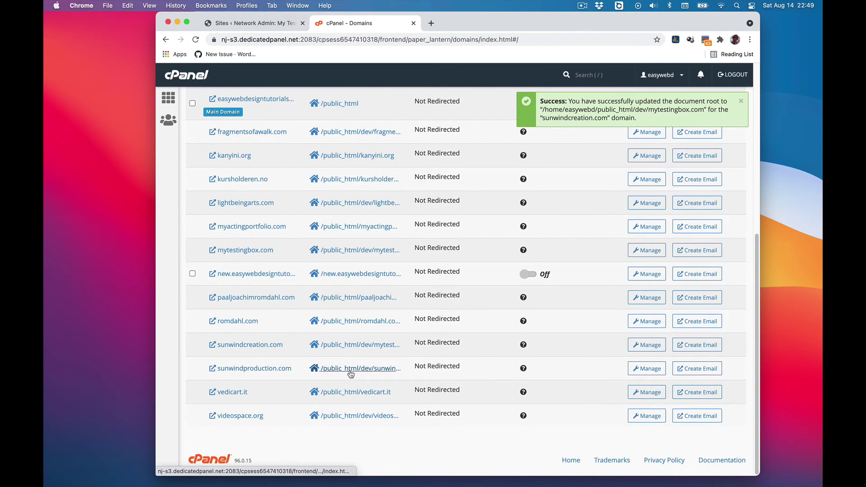
pyautogui.click(642, 370)
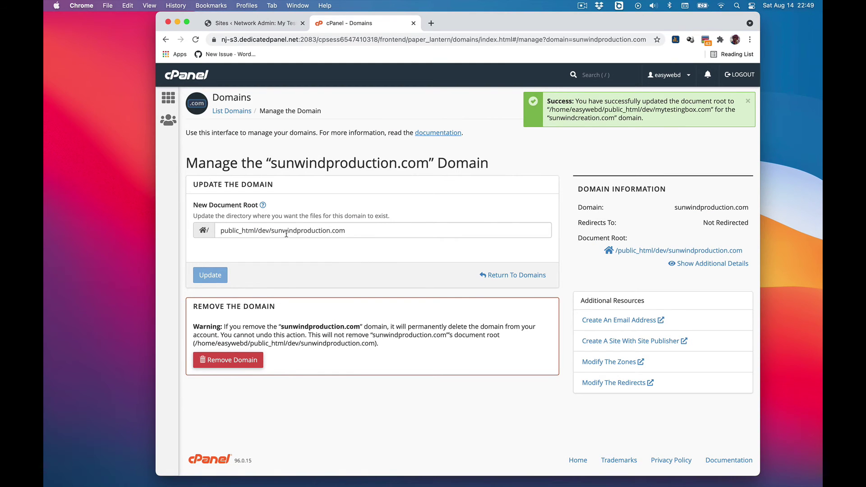
pyautogui.moveTo(270, 231); pyautogui.dragTo(327, 230)
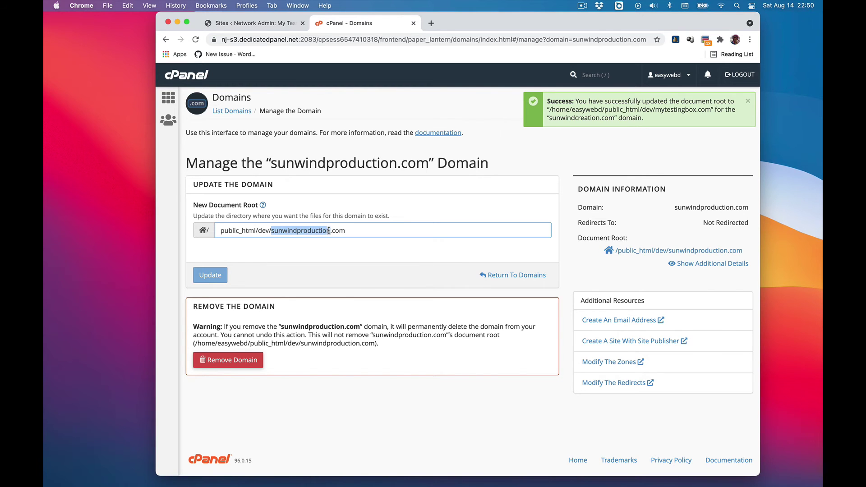
pyautogui.write('mytestingbo')
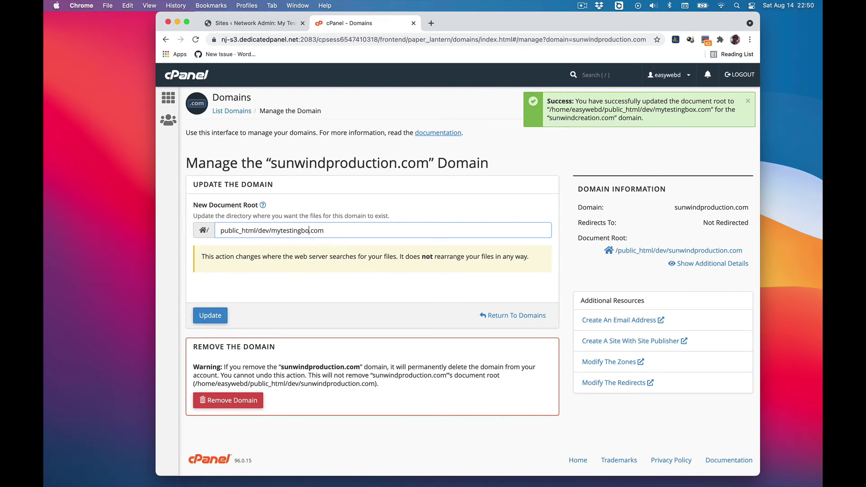
pyautogui.write('x')
pyautogui.click(211, 316)
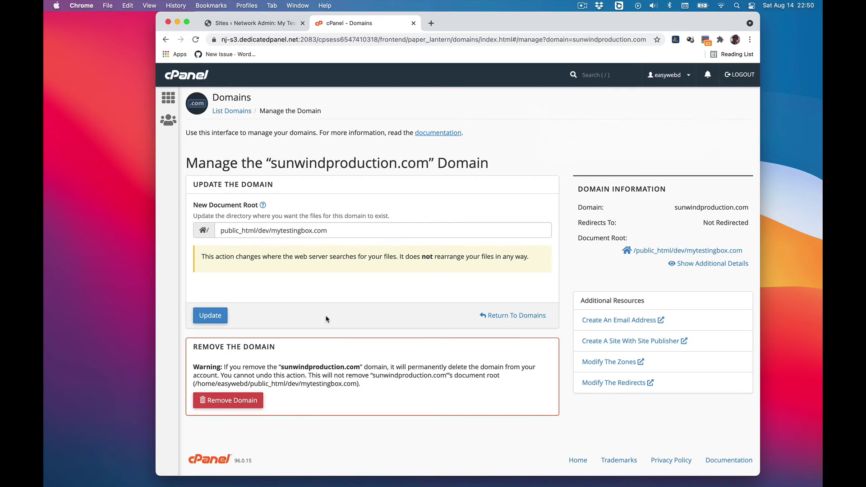
pyautogui.click(517, 317)
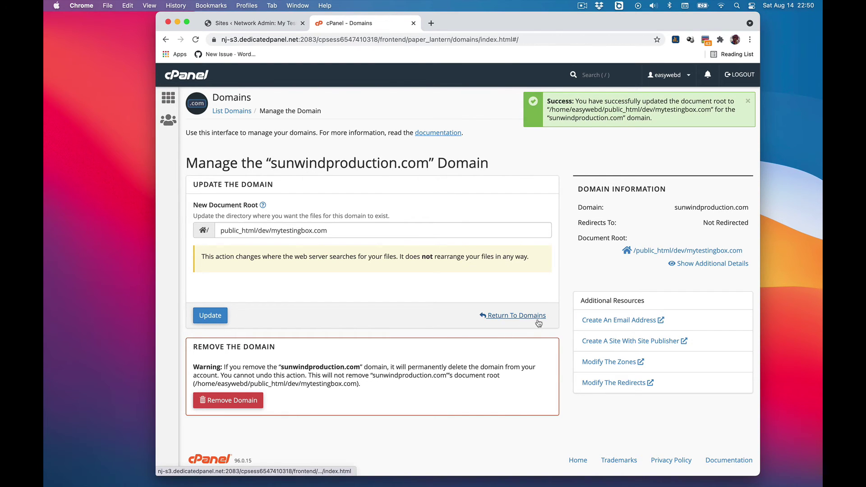
pyautogui.click(245, 24)
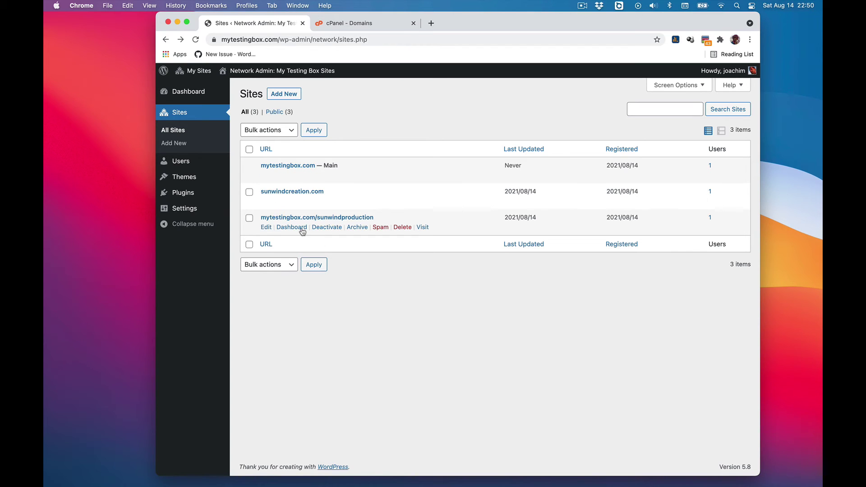
pyautogui.click(267, 228)
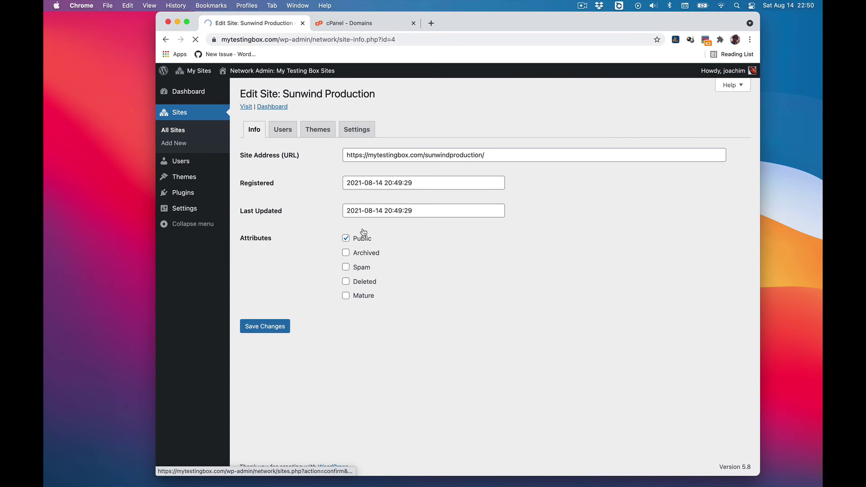
pyautogui.moveTo(425, 154); pyautogui.dragTo(369, 153)
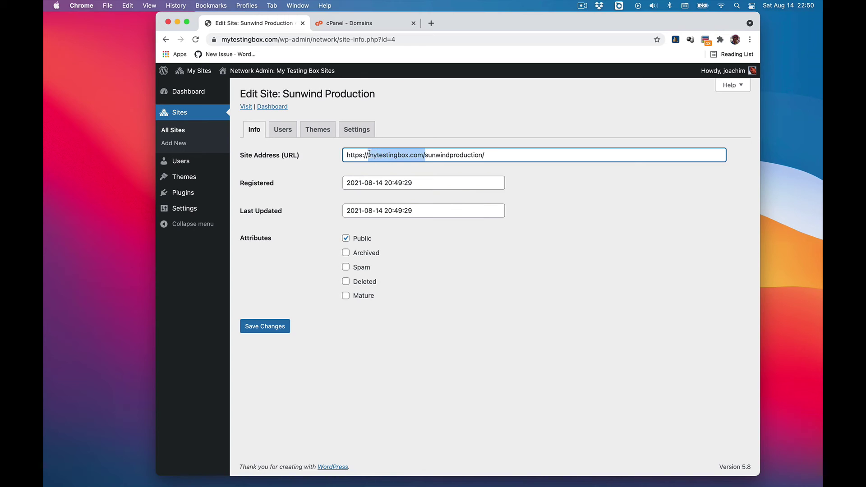
pyautogui.press('BackSpace')
pyautogui.click(455, 152)
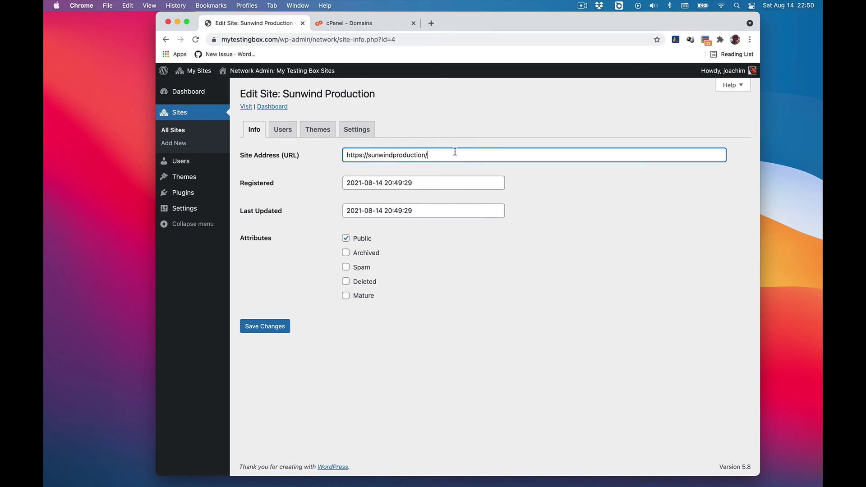
pyautogui.write('com')
pyautogui.click(272, 326)
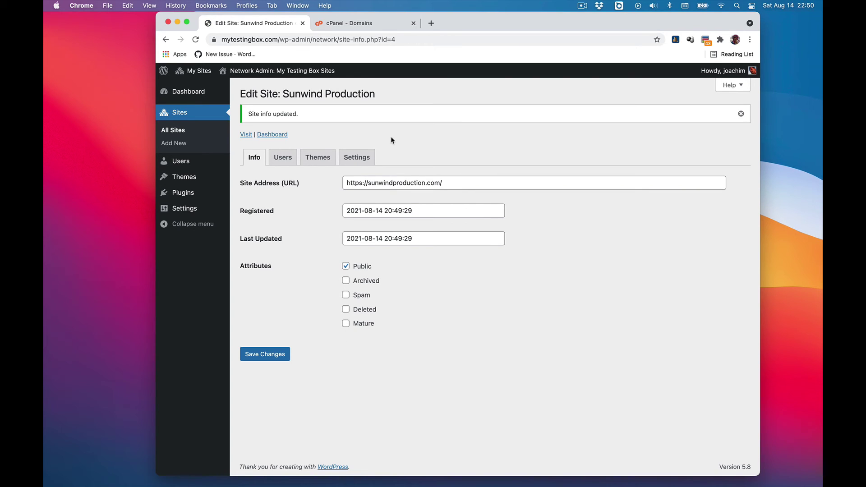
pyautogui.click(246, 134)
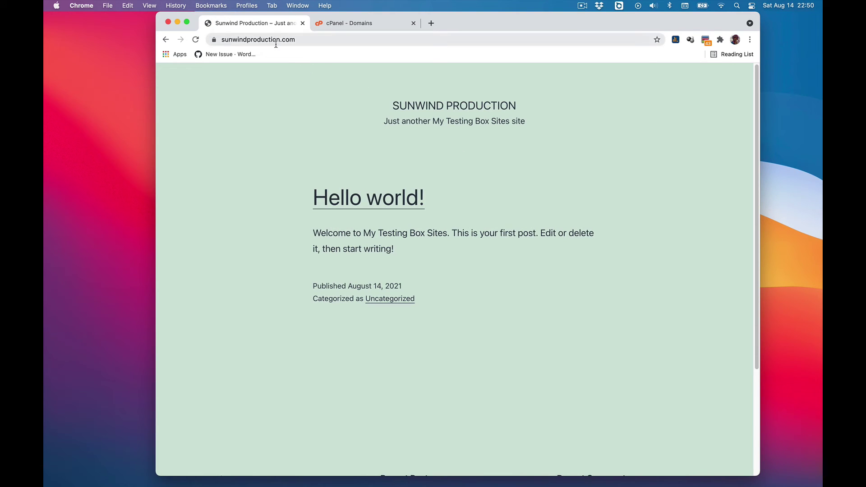
pyautogui.click(166, 39)
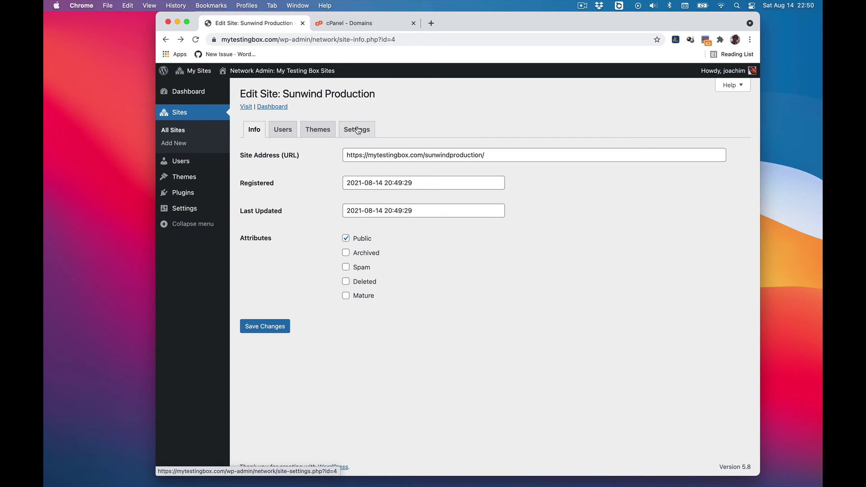
# - Add a new site to the network with address forums, title My Testing Box Forums and the administrator's e-mail
pyautogui.moveTo(198, 71)
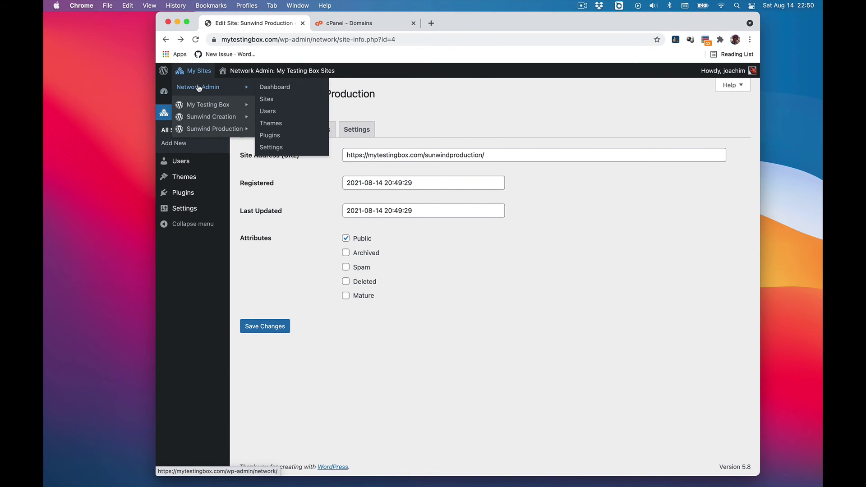
pyautogui.click(280, 100)
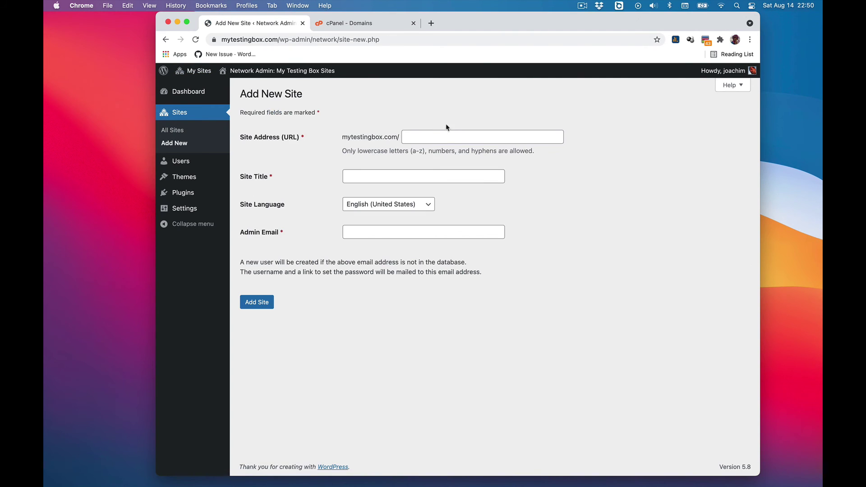
pyautogui.click(442, 137)
pyautogui.write('forums')
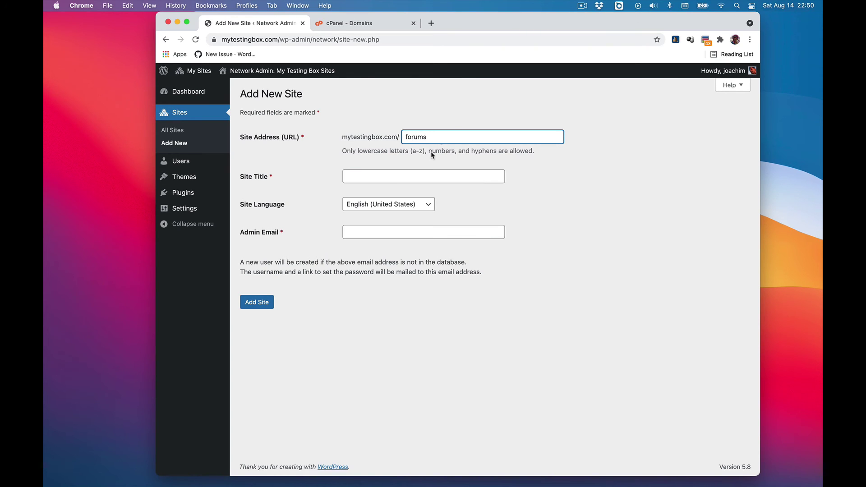
pyautogui.click(379, 177)
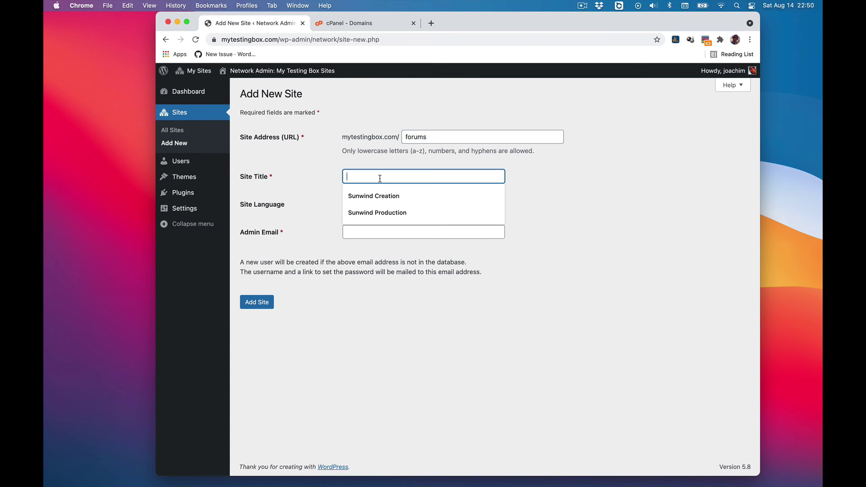
pyautogui.write('My Testing Box Forums')
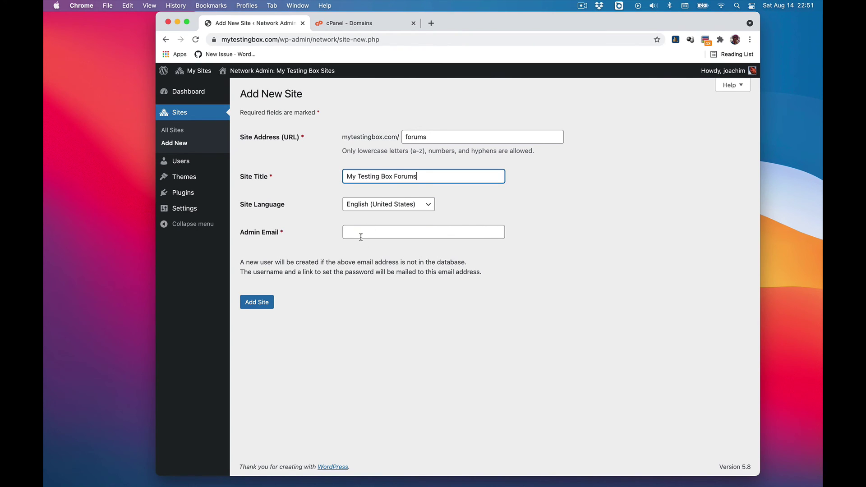
pyautogui.click(361, 237)
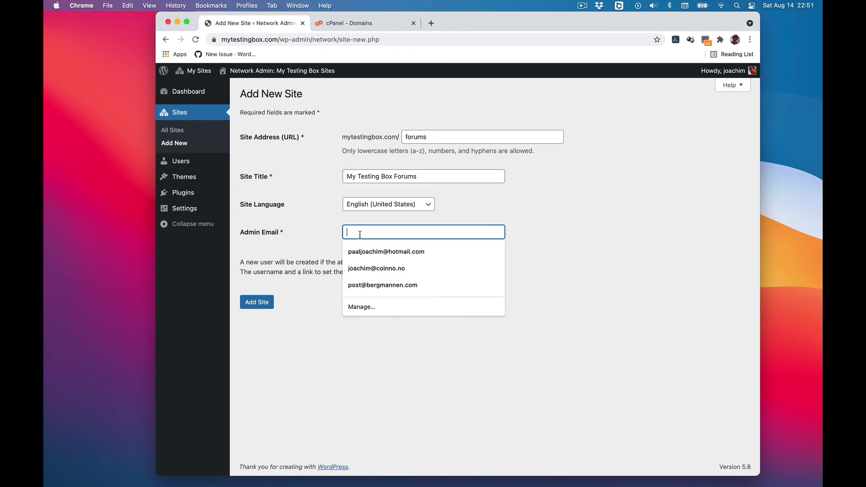
pyautogui.click(433, 250)
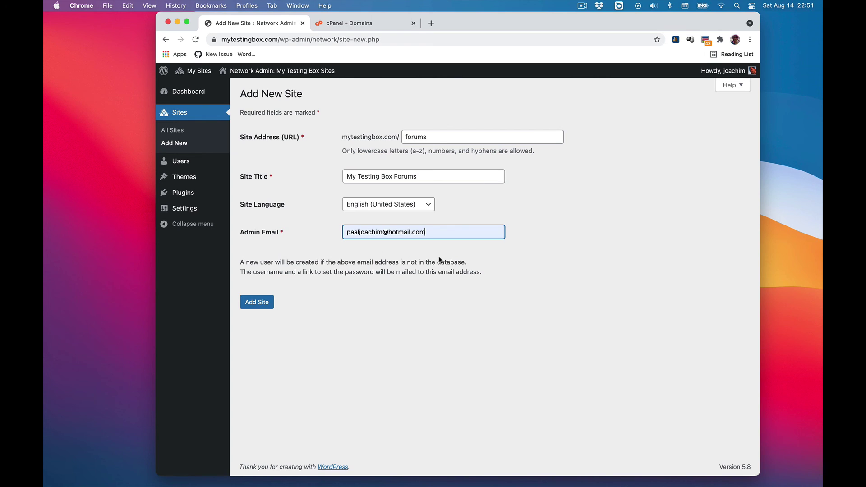
pyautogui.click(260, 302)
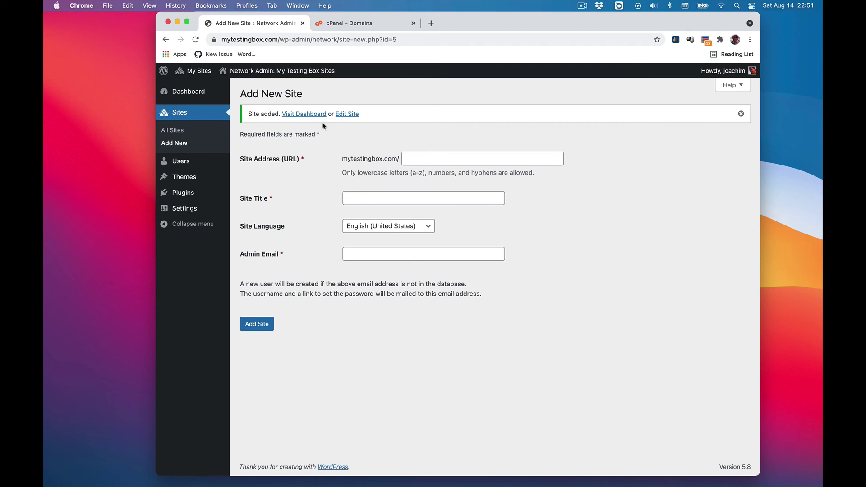
# - Open the dashboard of the newly added My Testing Box Forums site and view its front page
pyautogui.click(305, 115)
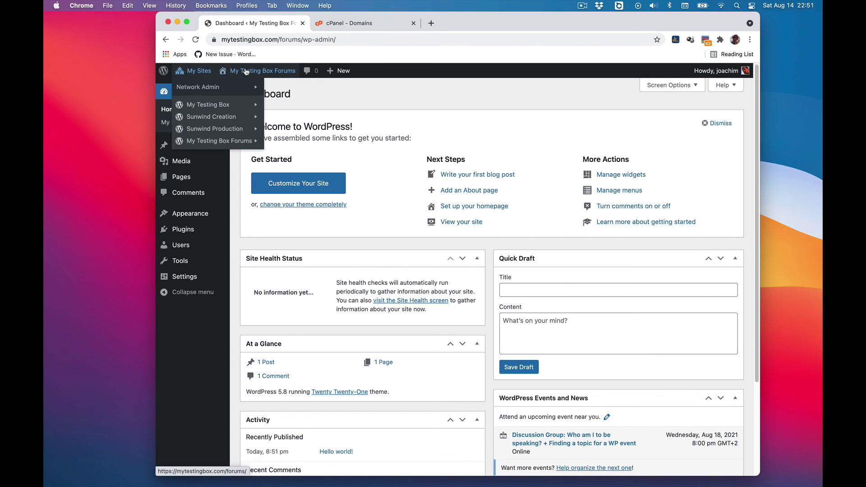
pyautogui.moveTo(246, 72)
pyautogui.click(237, 88)
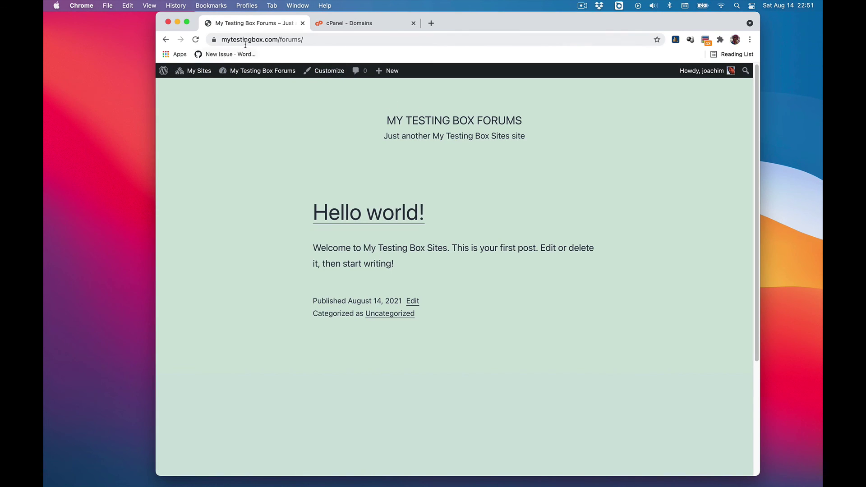
# - Switch to cPanel and examine the domain list for the document roots of mytestingbox.com, sunwindcreation.com and sunwindproduction.com
pyautogui.click(364, 26)
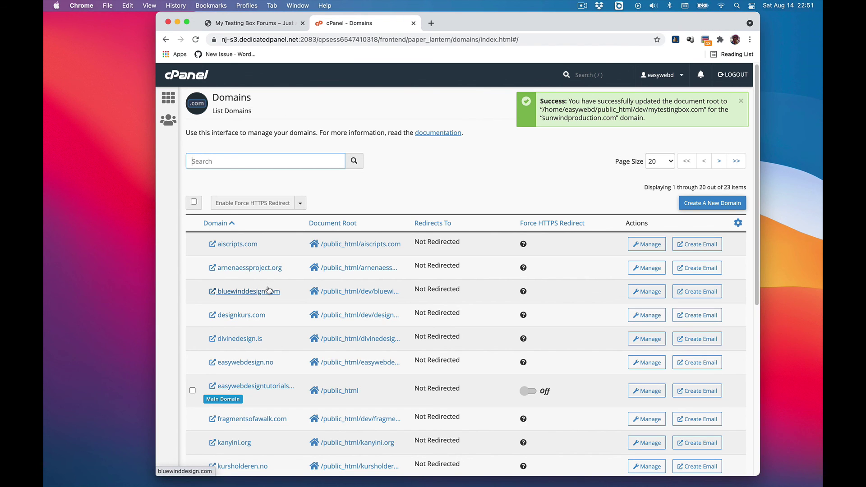
pyautogui.scroll(-1, 269, 288)
pyautogui.scroll(-1, 268, 288)
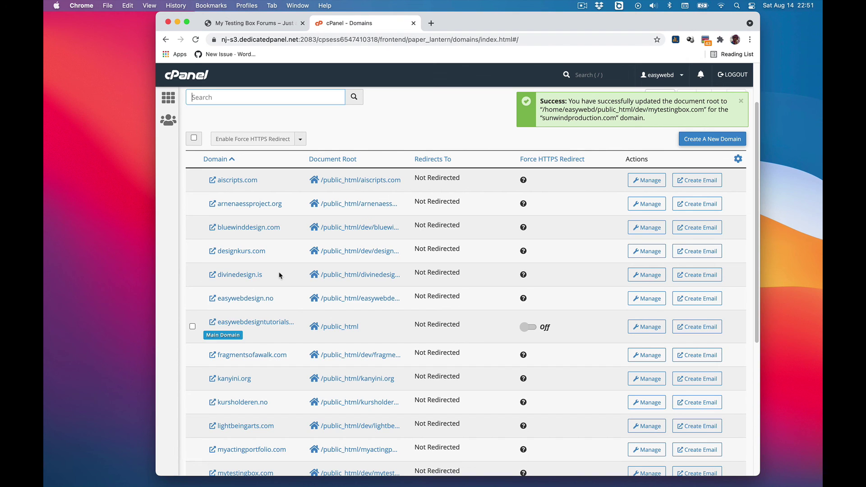
pyautogui.scroll(-5, 279, 276)
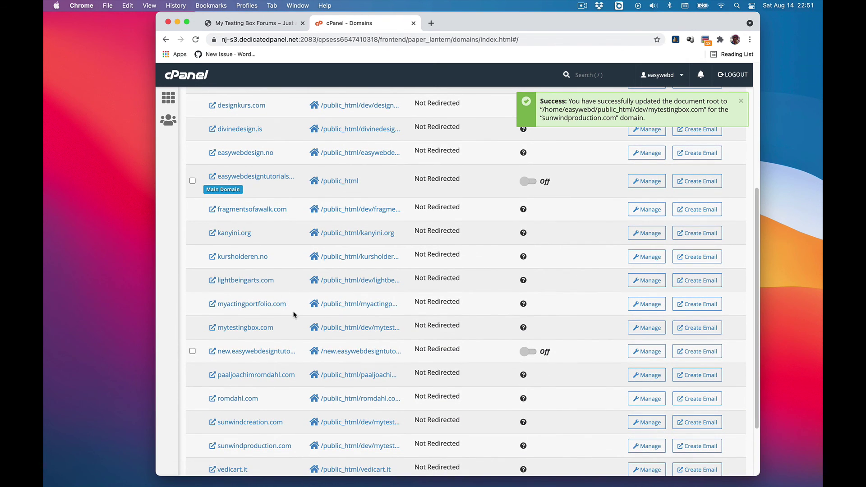
pyautogui.scroll(-1, 294, 315)
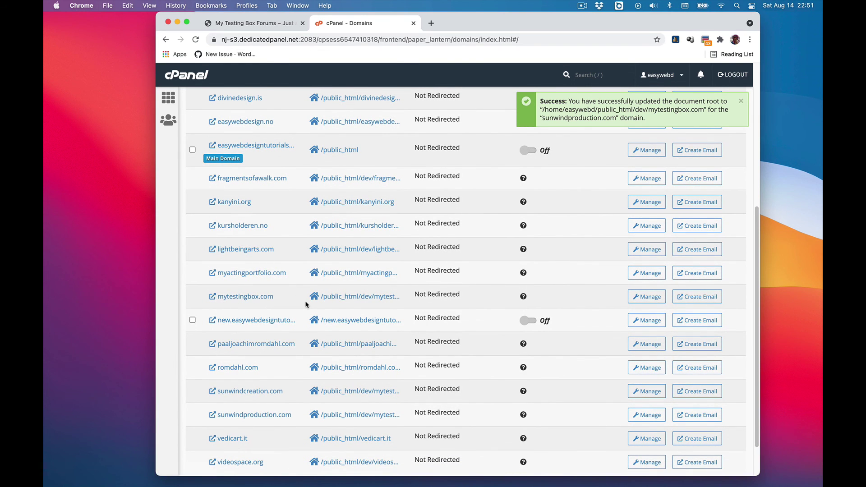
pyautogui.scroll(-1, 293, 381)
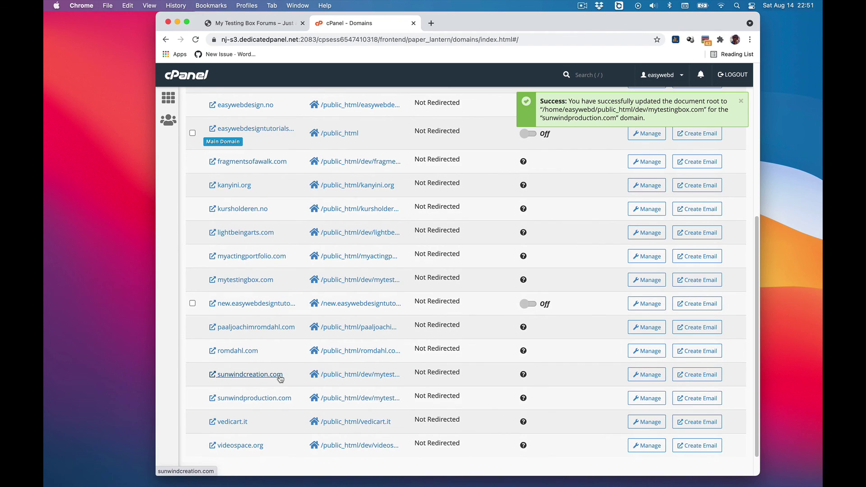
# - Return to the My Testing Box Forums site and look through the network's sites, including Sunwind Creation and Sunwind Production
pyautogui.click(248, 26)
pyautogui.moveTo(199, 73)
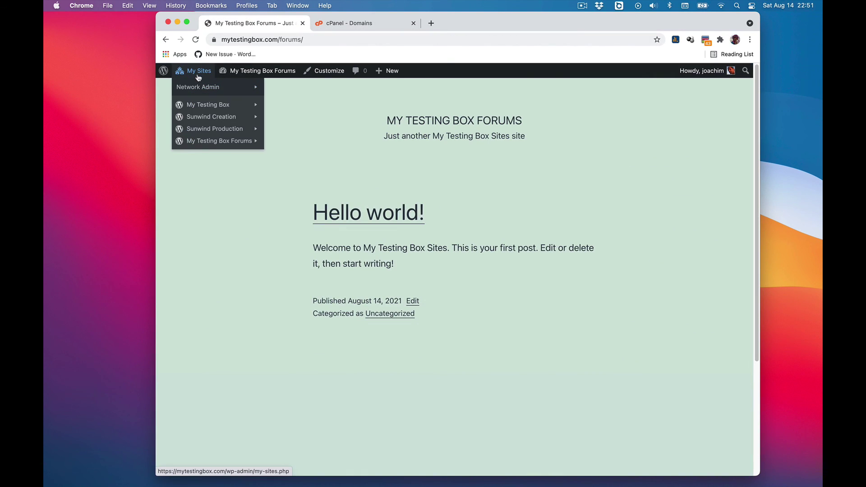
pyautogui.moveTo(197, 104)
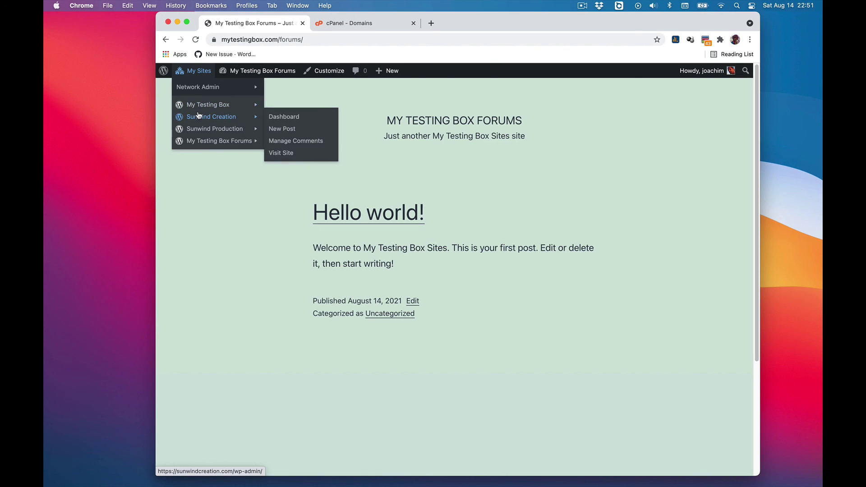
pyautogui.moveTo(199, 131)
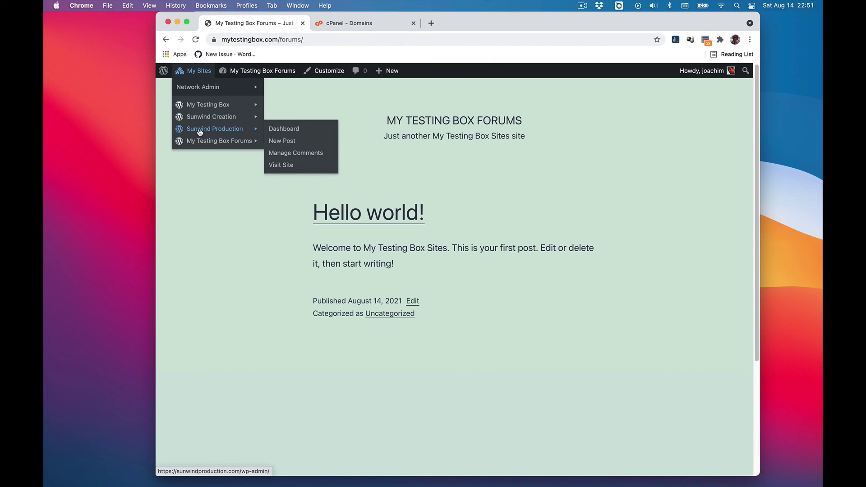